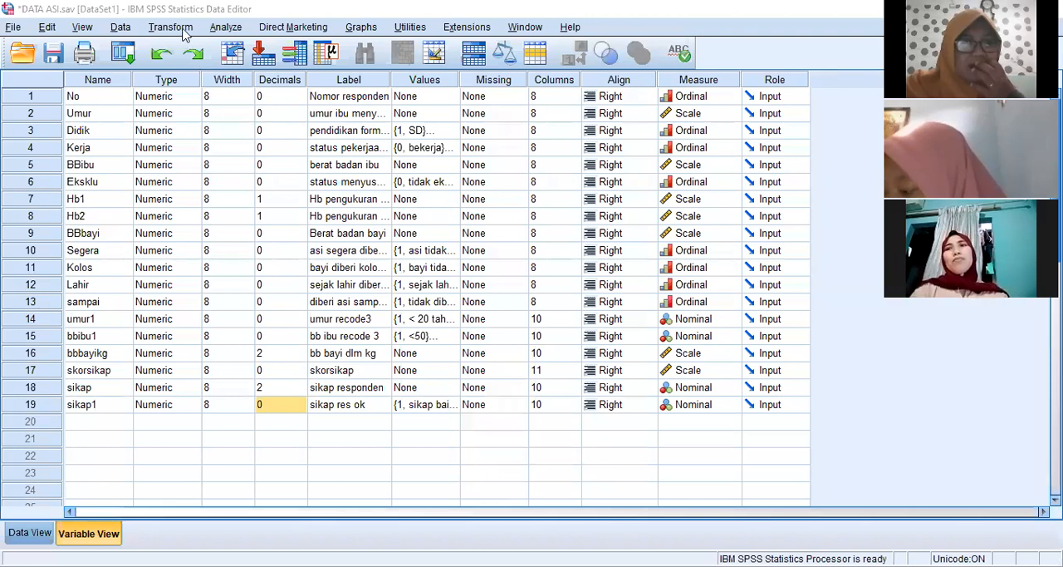
# - Clear the previous Compute Variable settings and compute a new variable risk equal to 0 for all cases
pyautogui.click(181, 31)
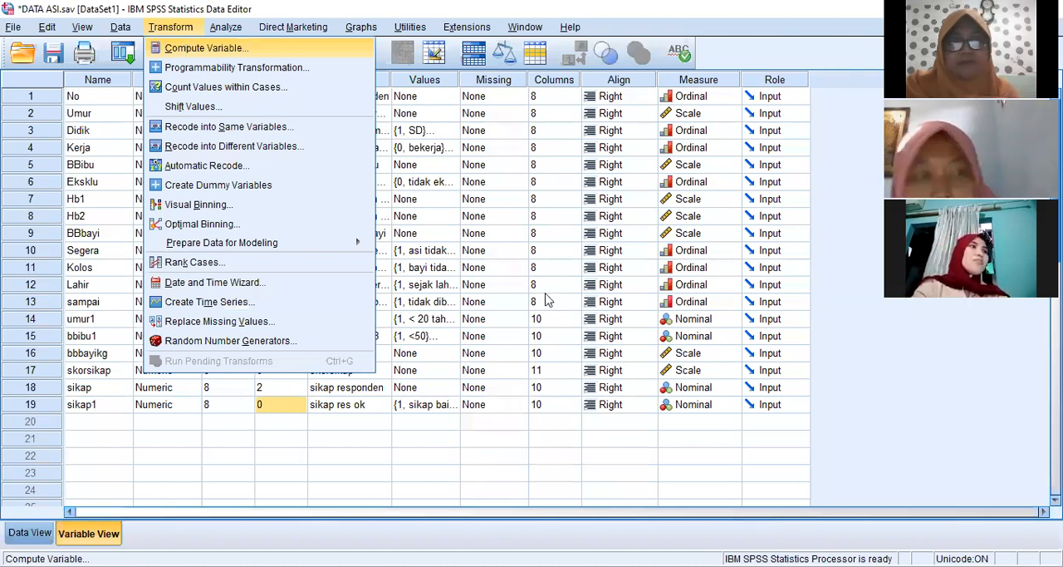
pyautogui.press('Return')
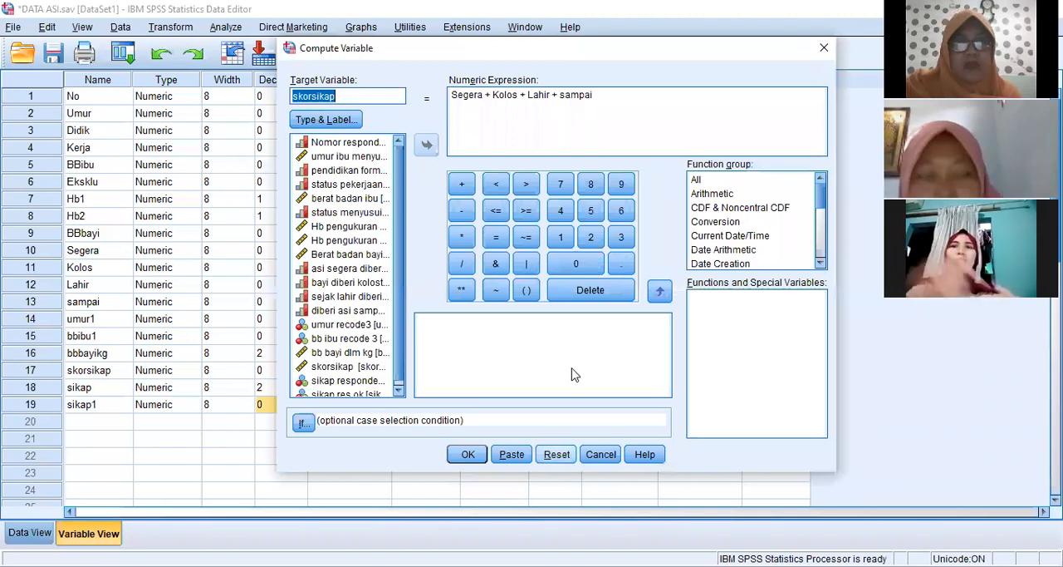
pyautogui.click(557, 454)
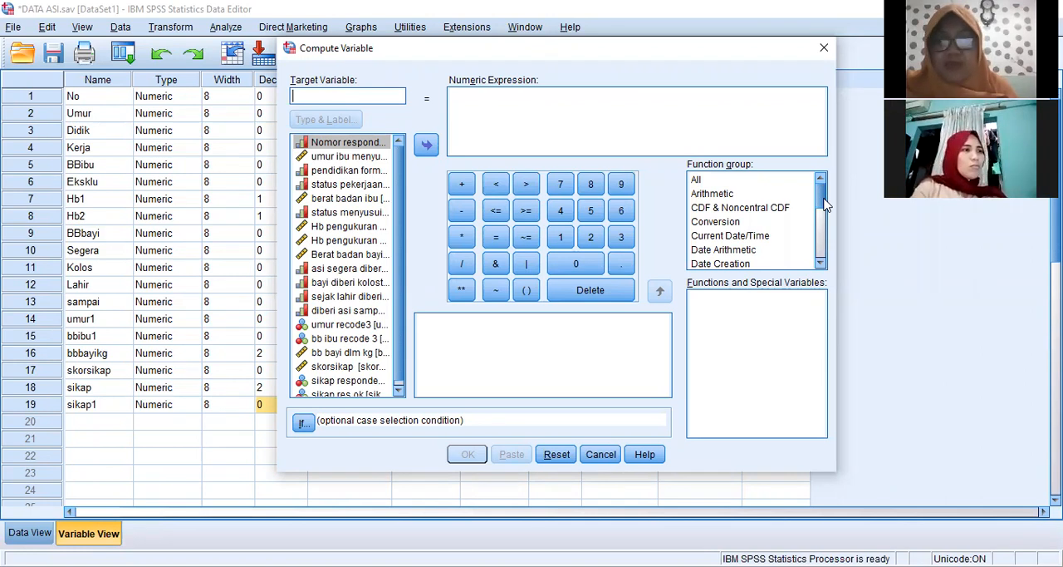
pyautogui.click(1003, 99)
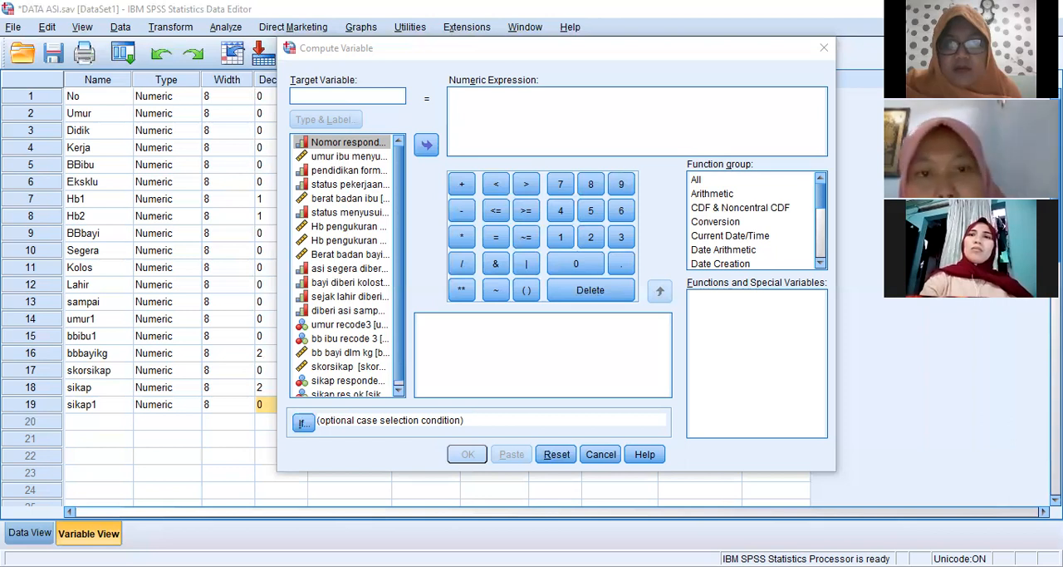
pyautogui.click(624, 2)
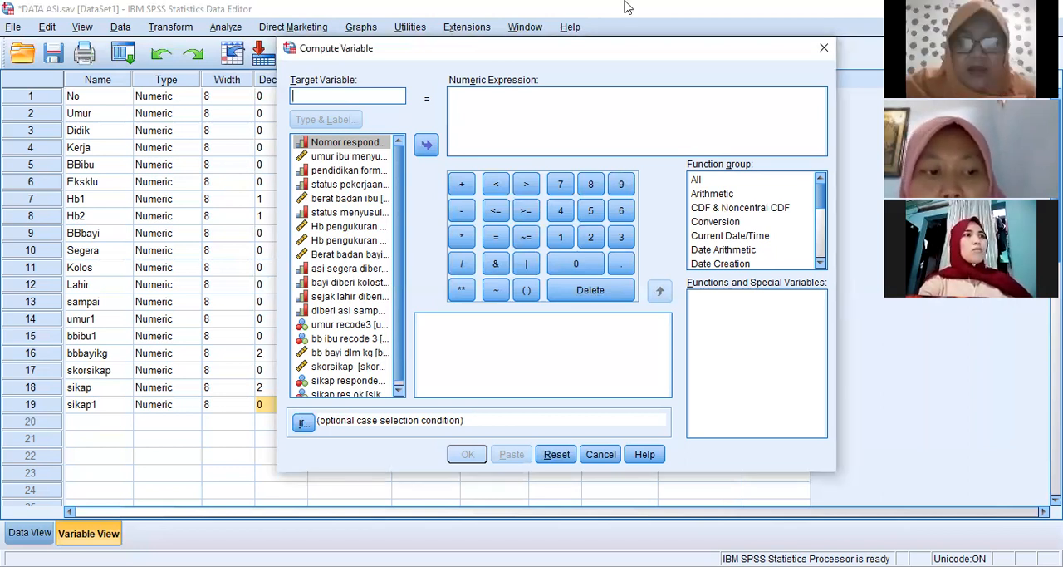
pyautogui.write('risk')
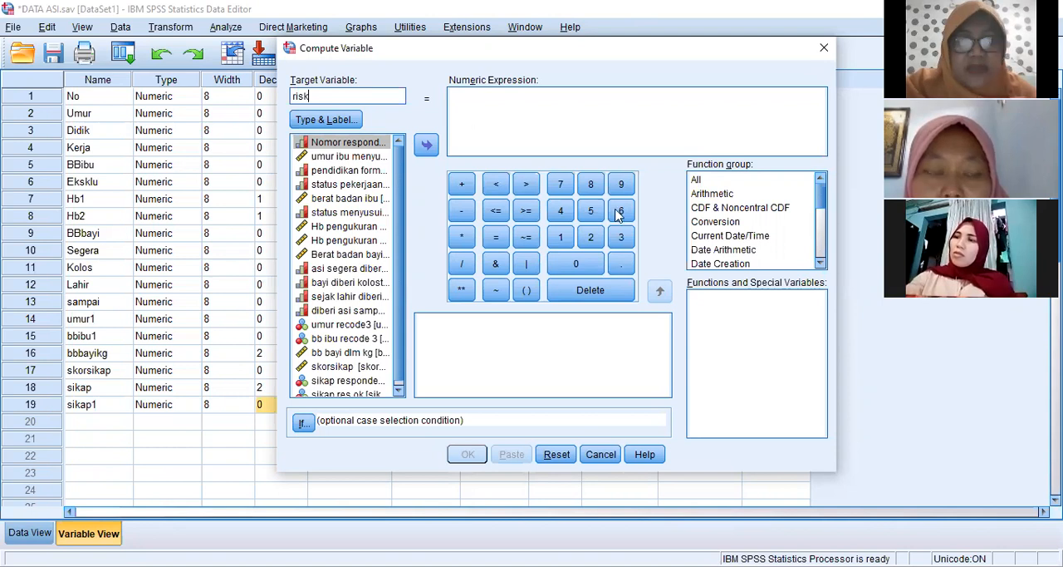
pyautogui.click(573, 255)
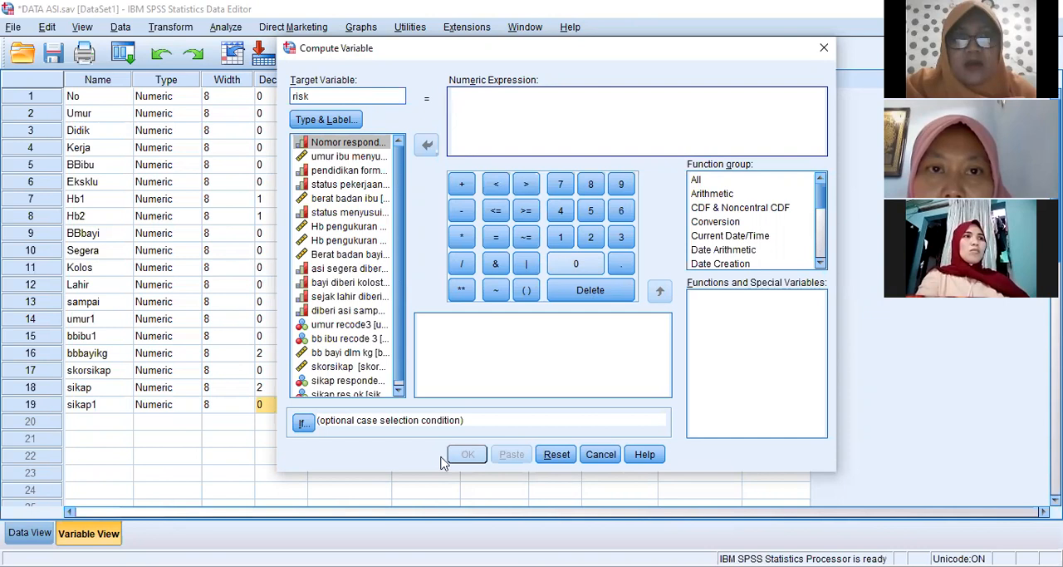
pyautogui.write('0')
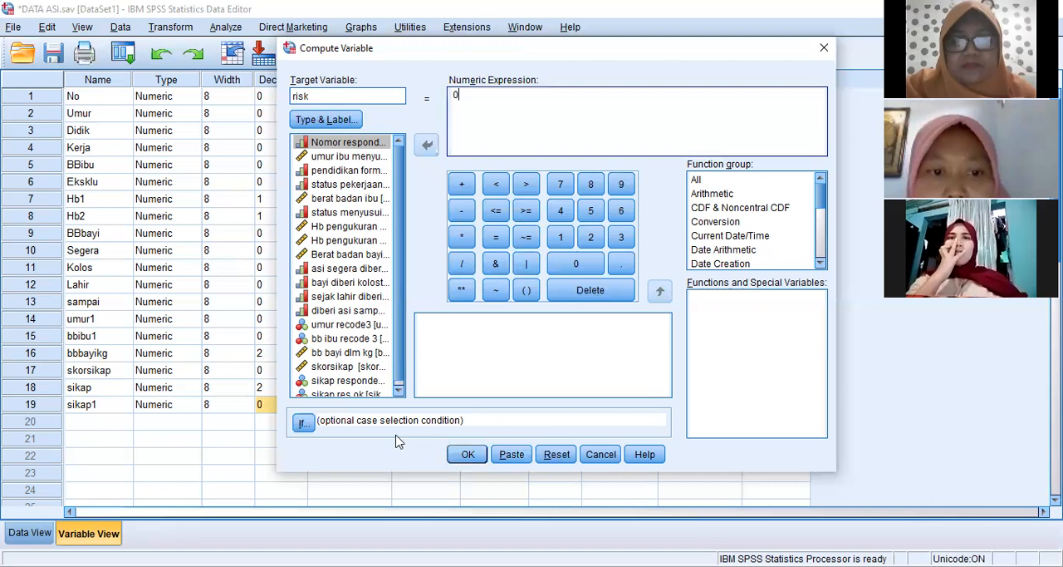
pyautogui.click(467, 453)
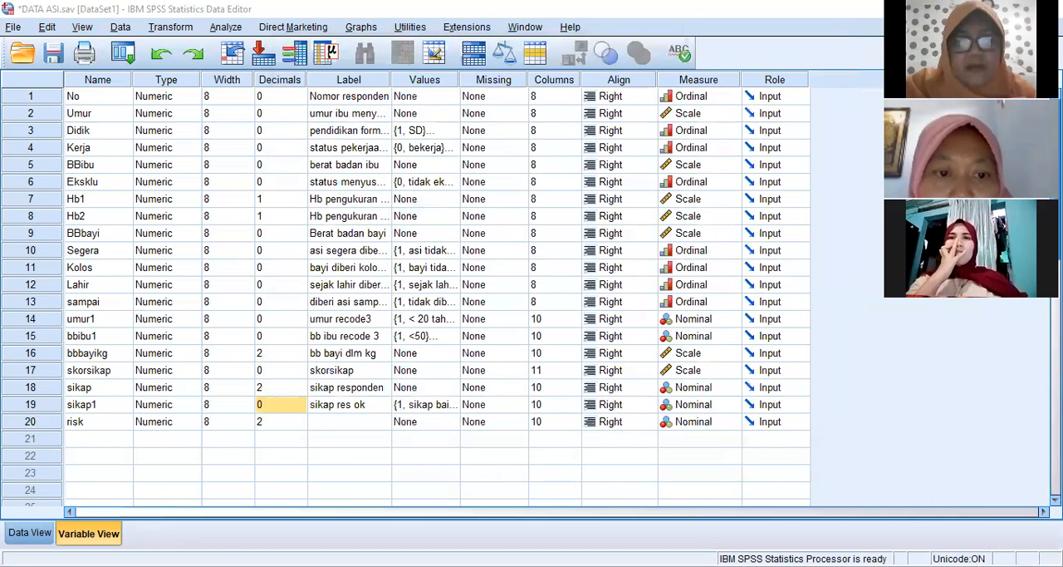
# - Set the decimals of the risk variable to 0 and check its column in the data
pyautogui.click(97, 430)
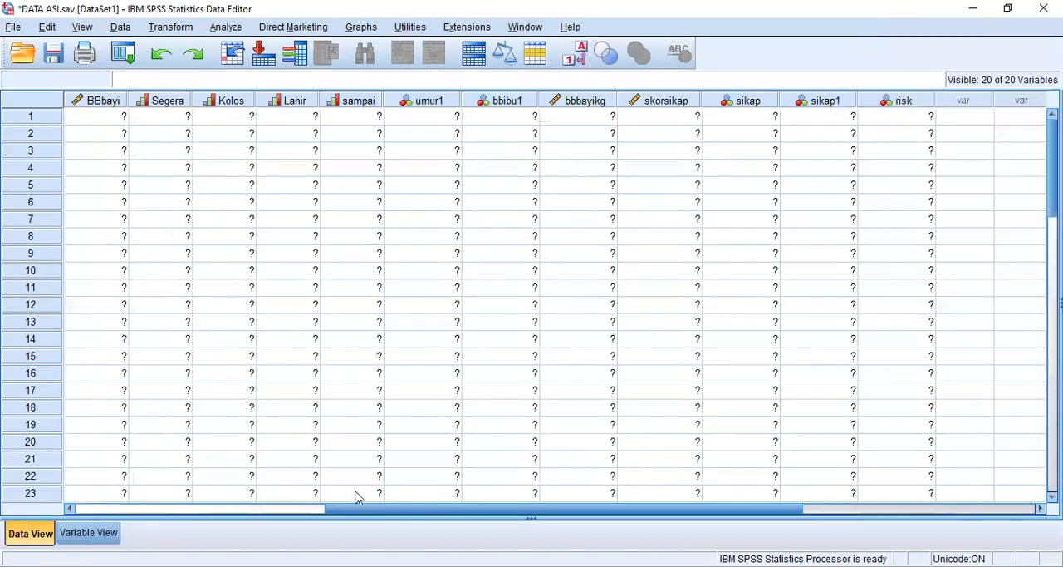
pyautogui.click(99, 534)
pyautogui.click(299, 422)
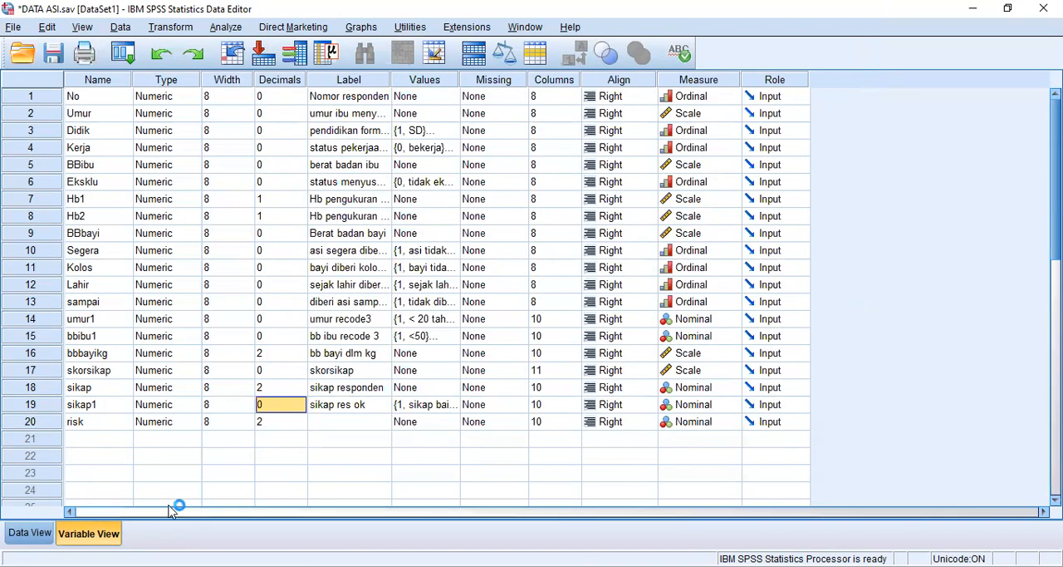
pyautogui.press('Down')
pyautogui.press('Down')
pyautogui.click(45, 532)
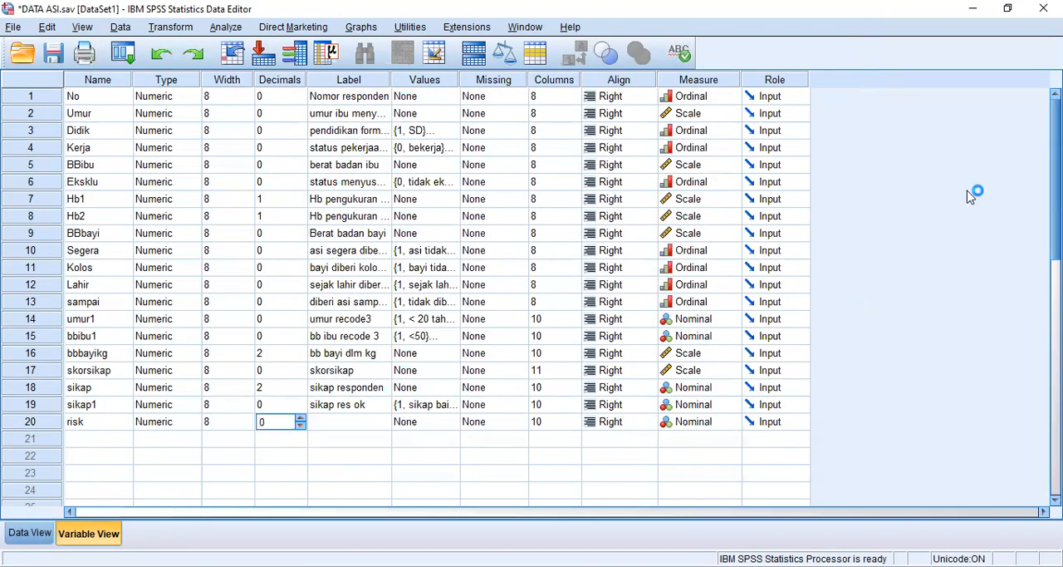
pyautogui.click(115, 532)
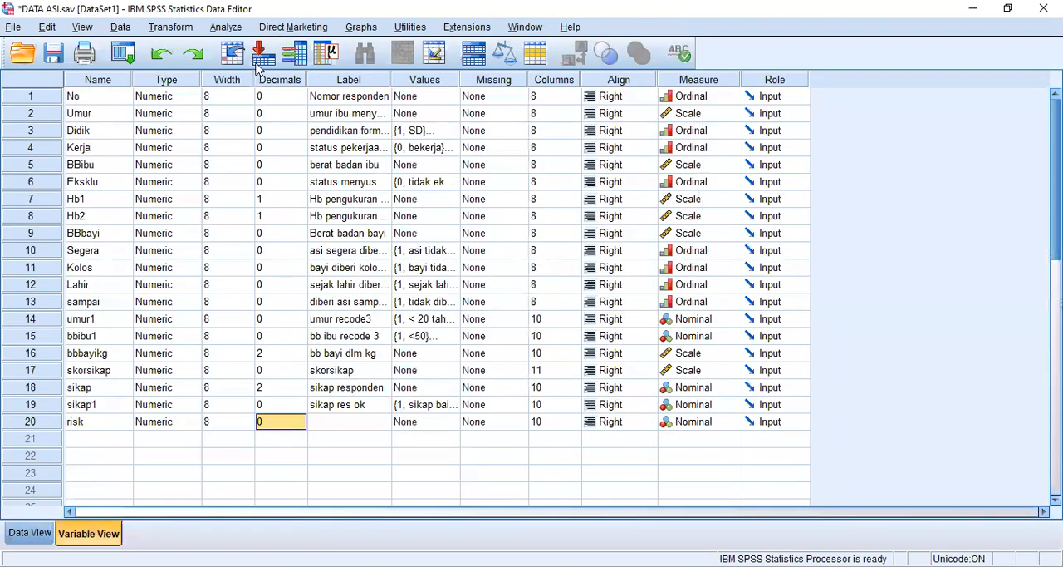
# - Reopen Compute Variable for risk and replace its numeric expression with 1
pyautogui.hotkey('alt', 't')
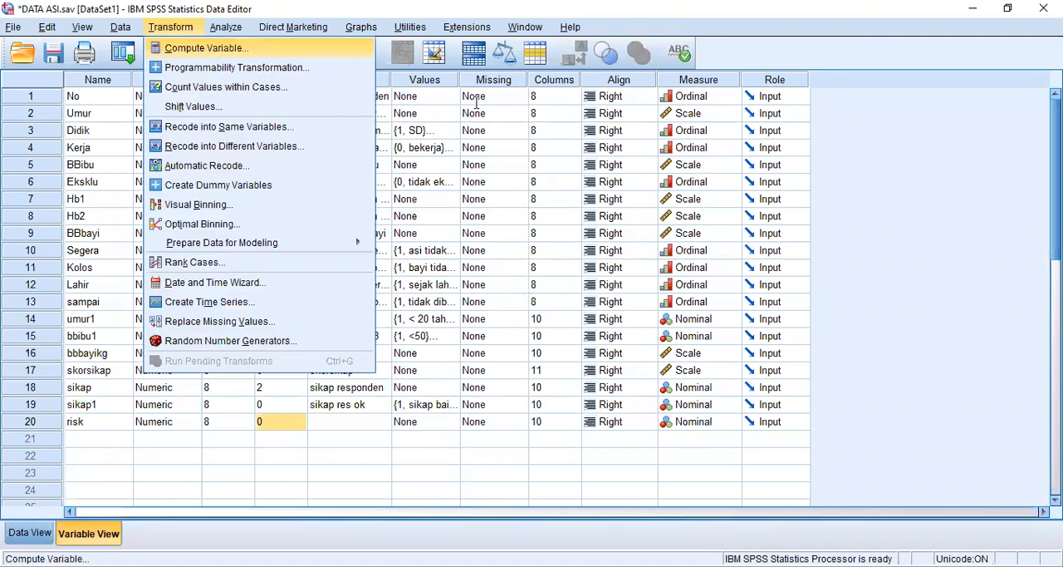
pyautogui.press('Return')
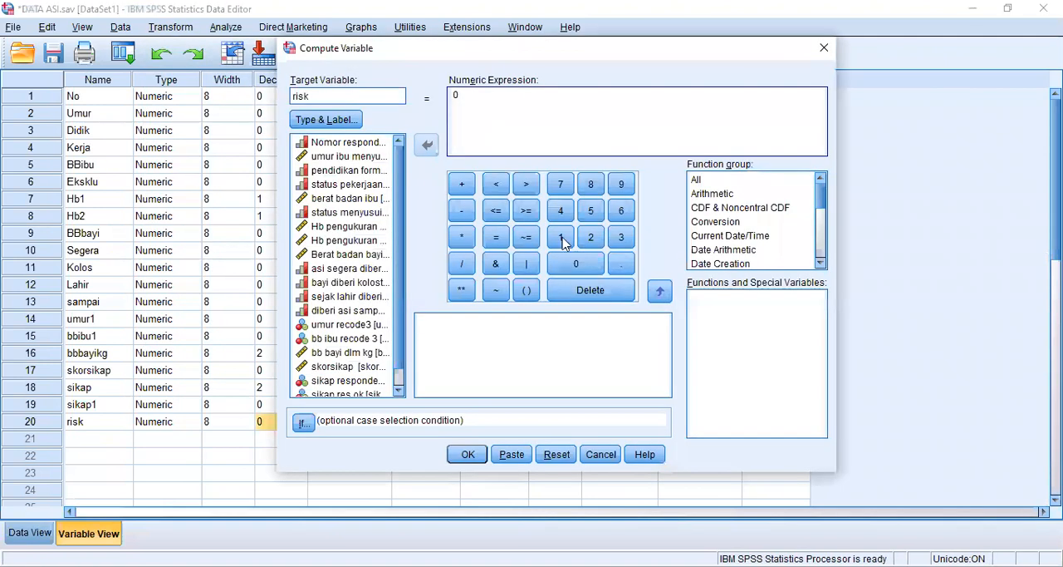
pyautogui.press('BackSpace')
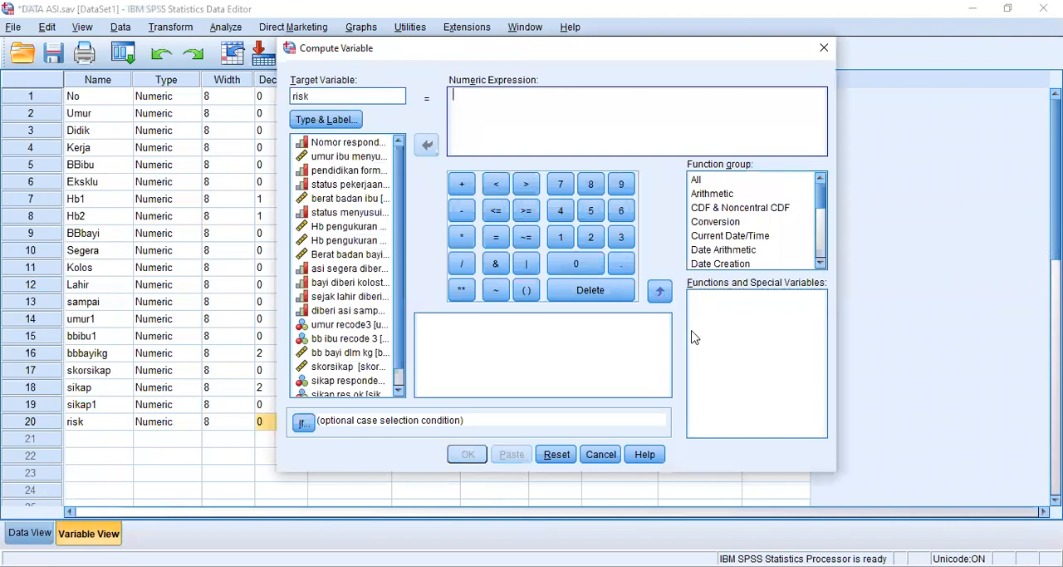
pyautogui.write('1')
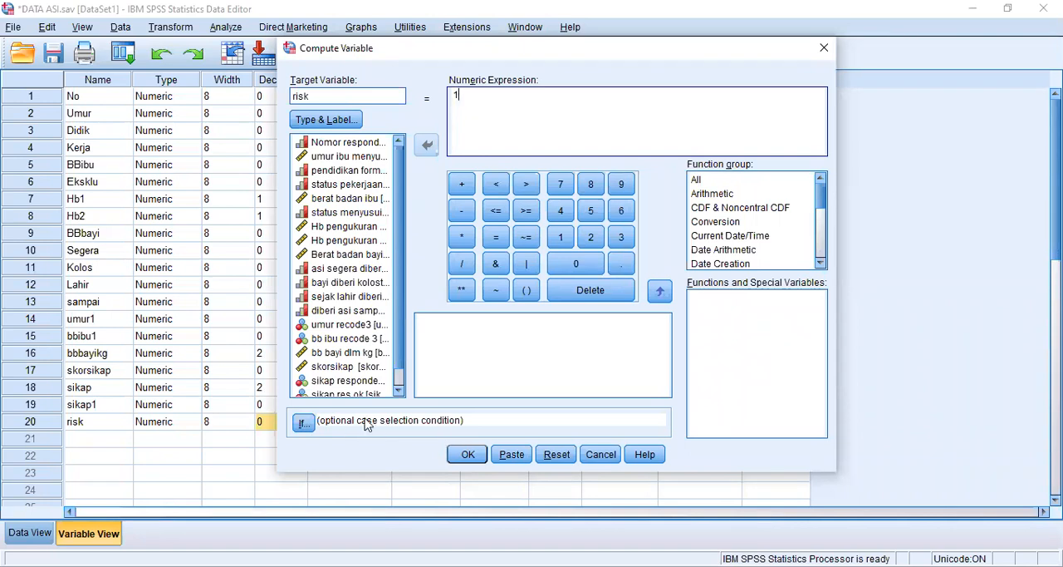
# - Restrict the computation to cases that satisfy the condition Umur > 30
pyautogui.click(308, 428)
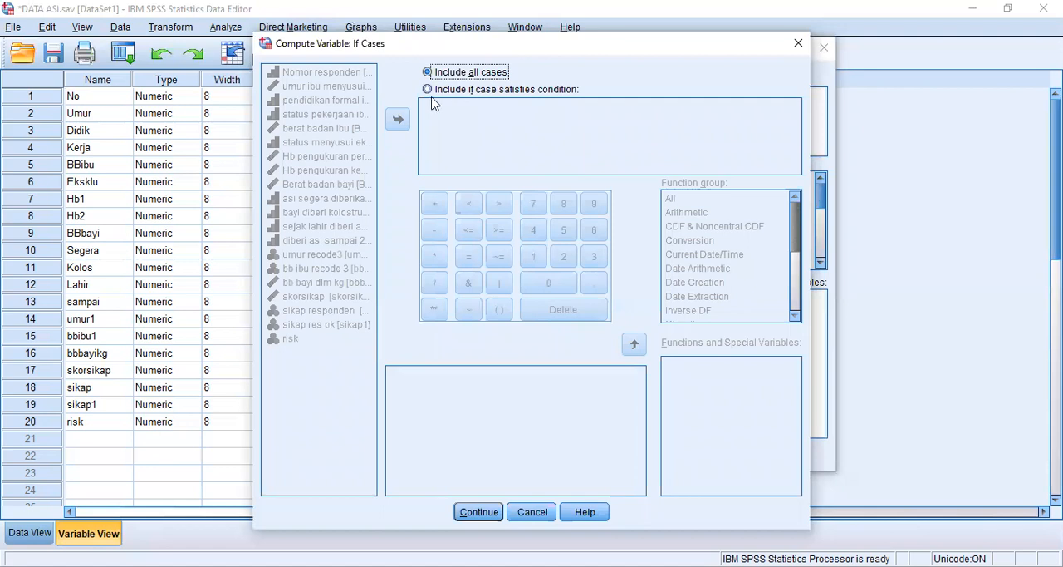
pyautogui.click(429, 90)
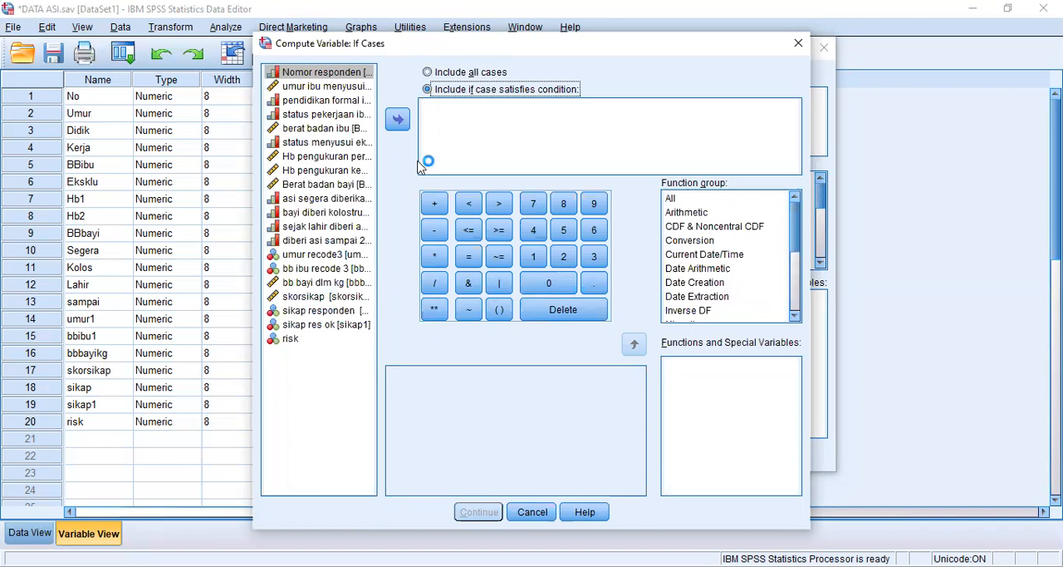
pyautogui.click(329, 86)
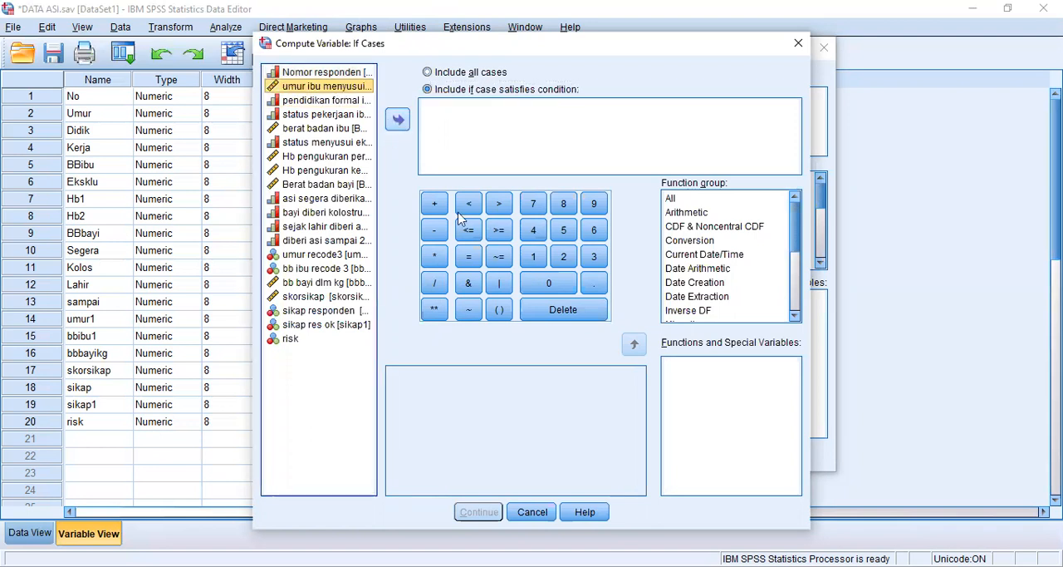
pyautogui.click(544, 140)
pyautogui.write('Umur')
pyautogui.click(499, 202)
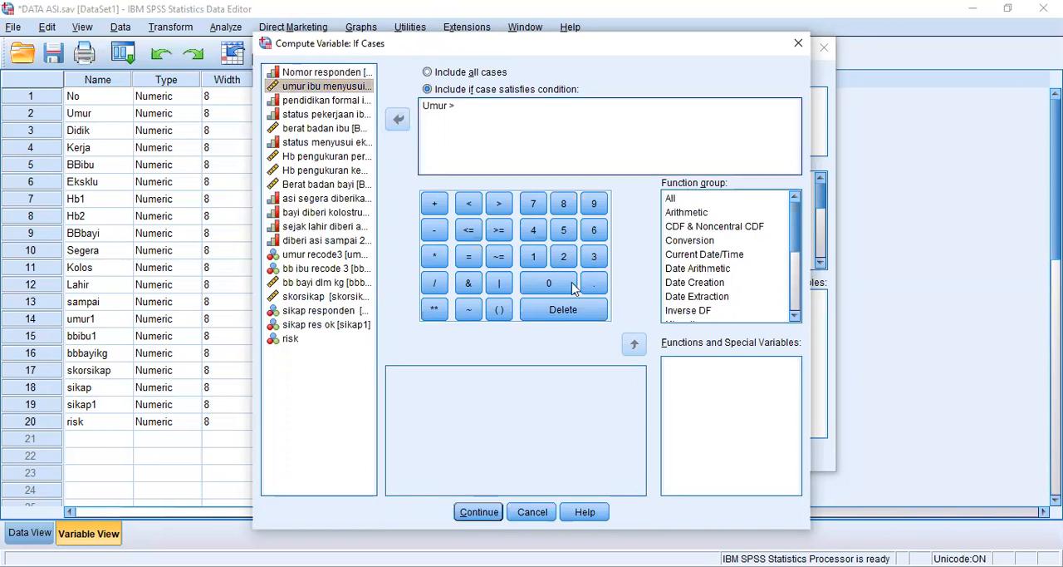
pyautogui.write('30 &')
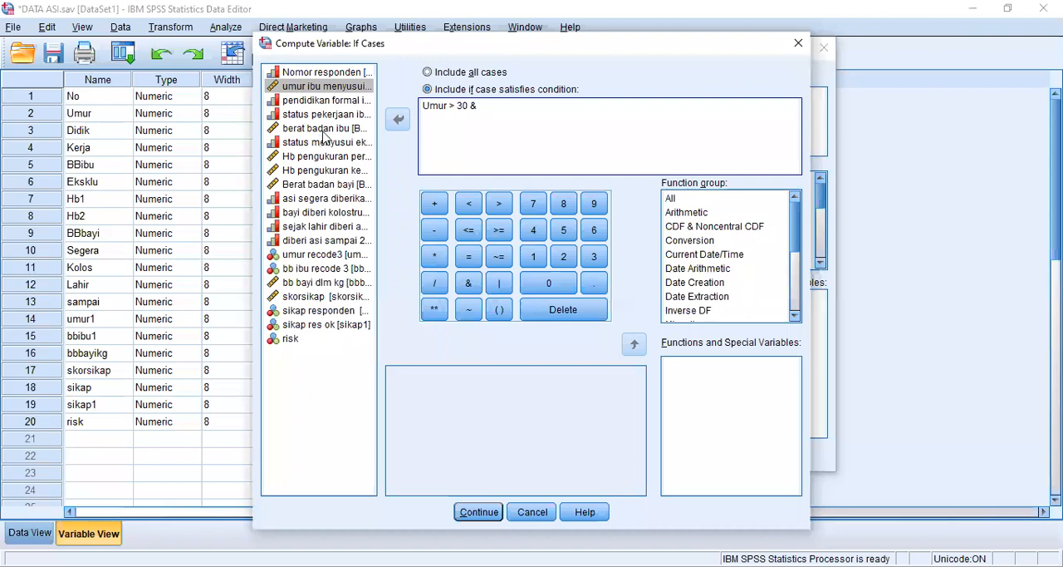
# - Extend the case condition with & BBibu < 50
pyautogui.click(323, 131)
pyautogui.click(395, 123)
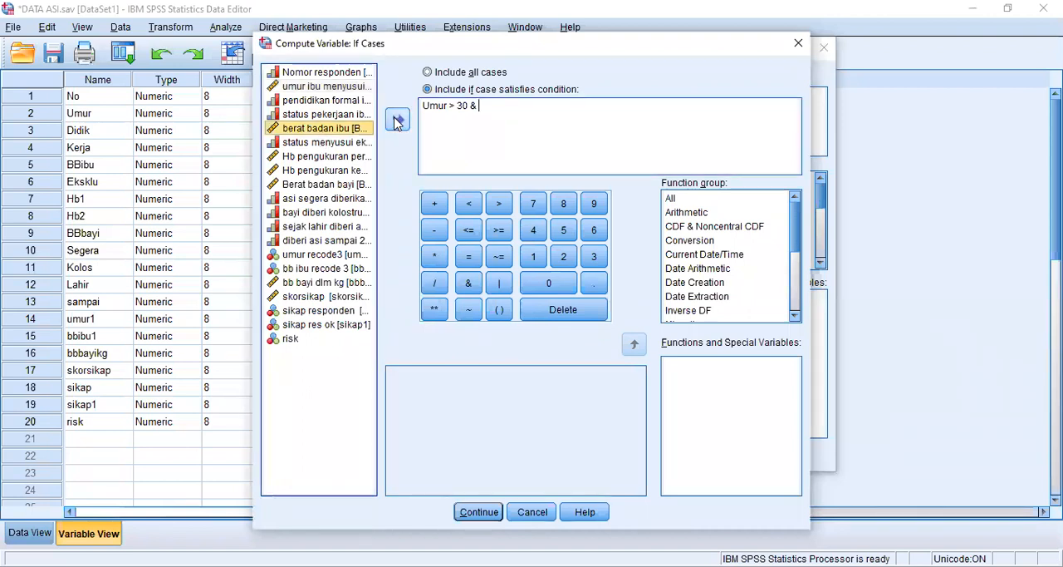
pyautogui.click(477, 210)
pyautogui.click(564, 231)
pyautogui.write('0')
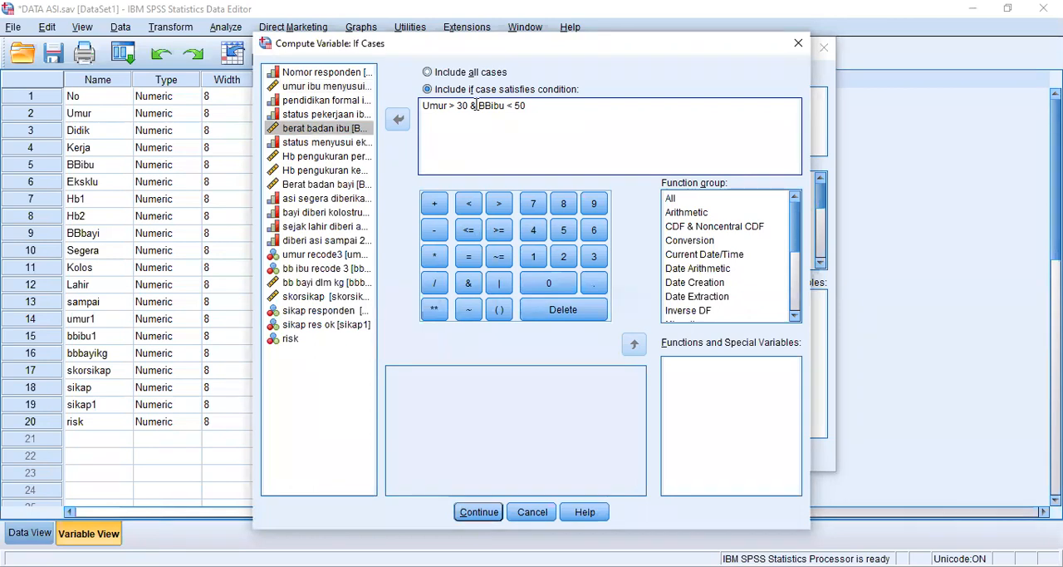
# - Try | in place of & between the age and weight conditions, and restore the & operator
pyautogui.press('BackSpace')
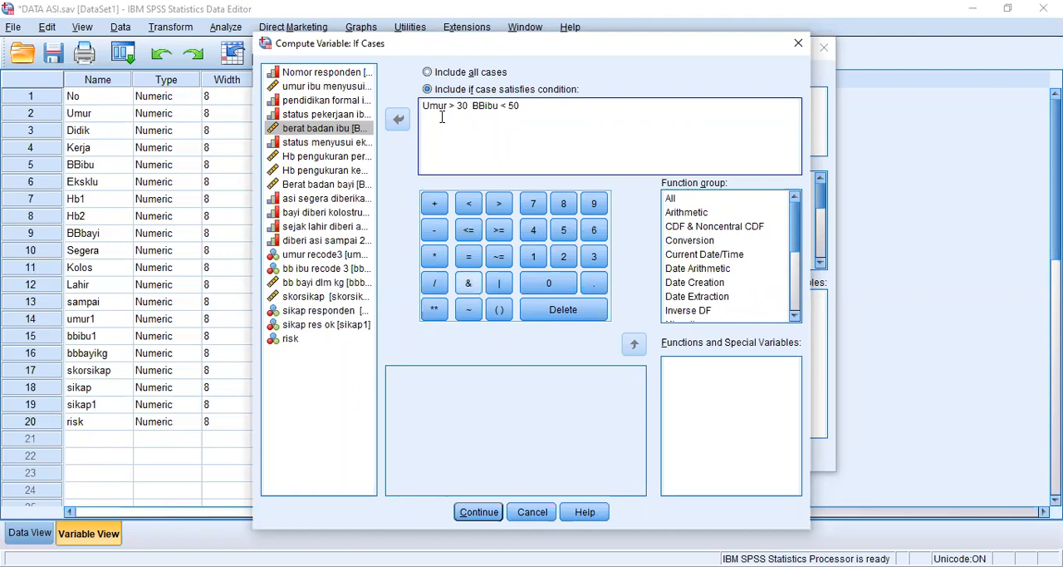
pyautogui.write('|')
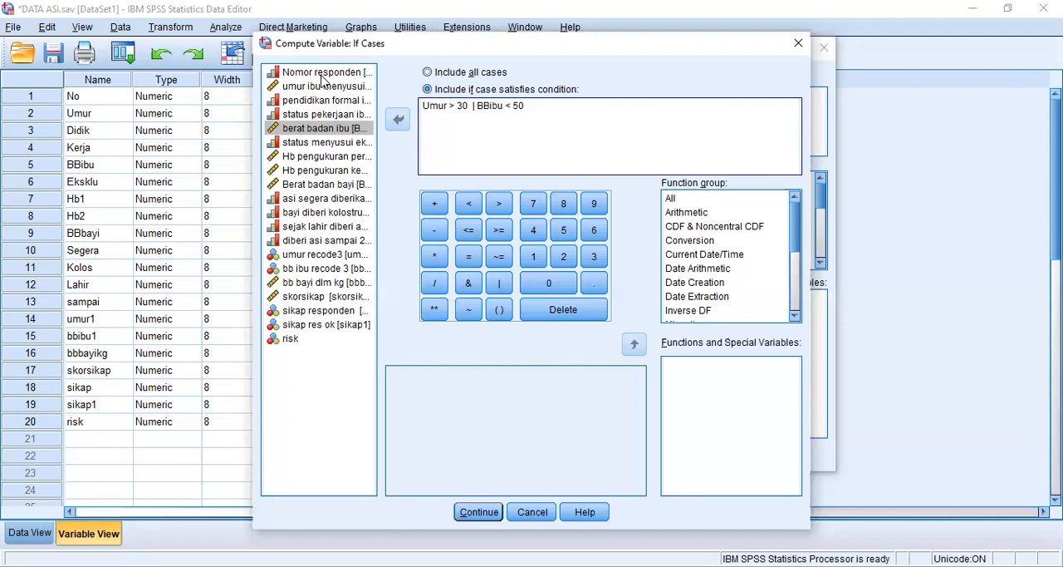
pyautogui.press('BackSpace')
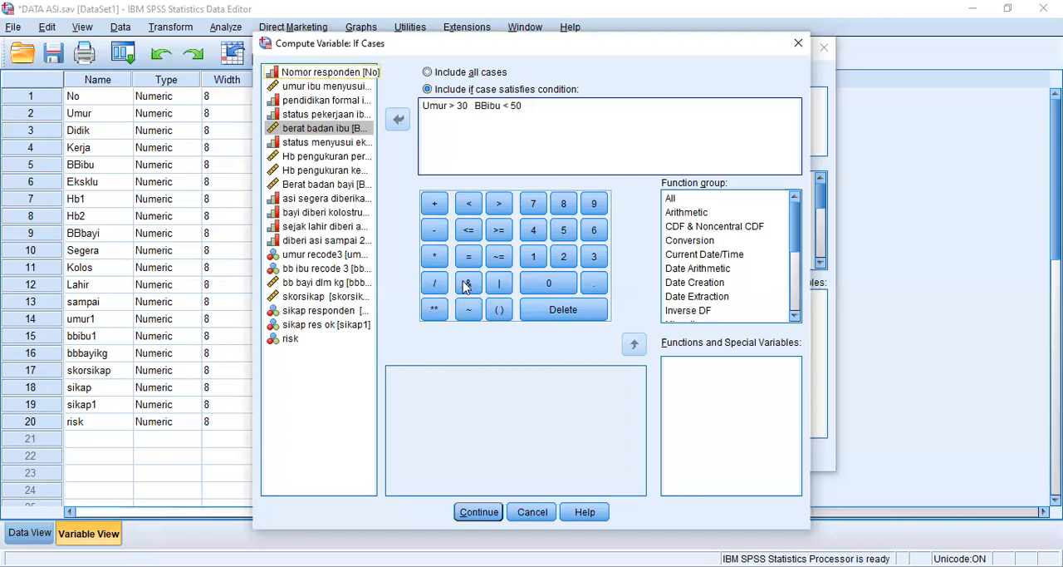
pyautogui.click(466, 286)
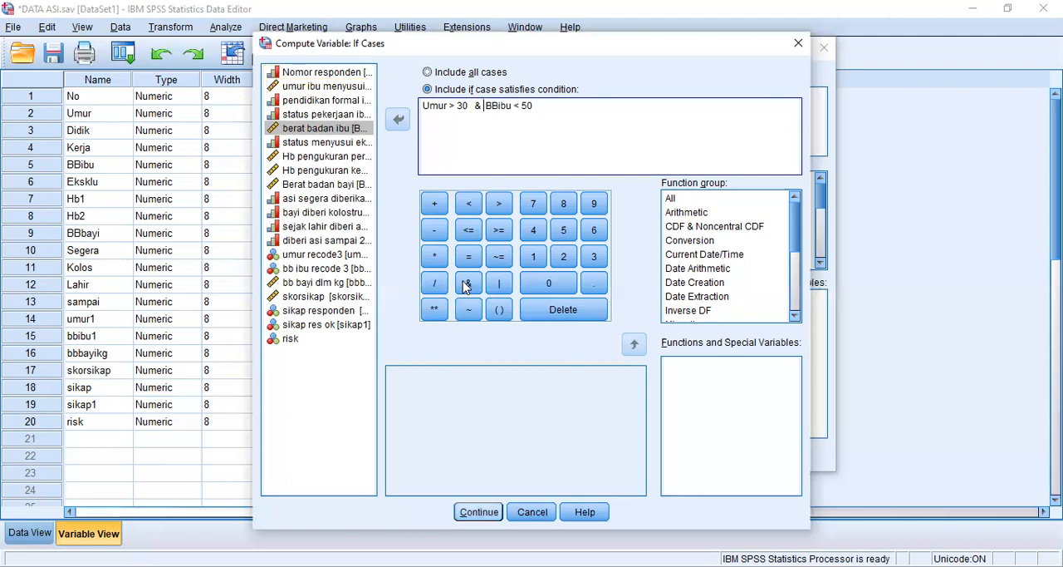
# - Accept the case condition and run the computation on the existing risk variable
pyautogui.press('Return')
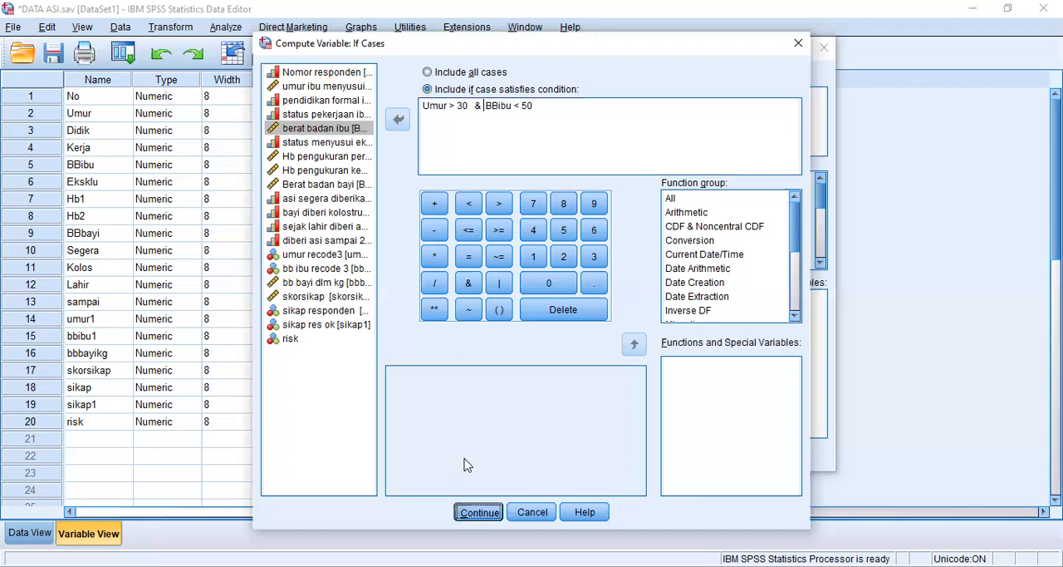
pyautogui.press('Return')
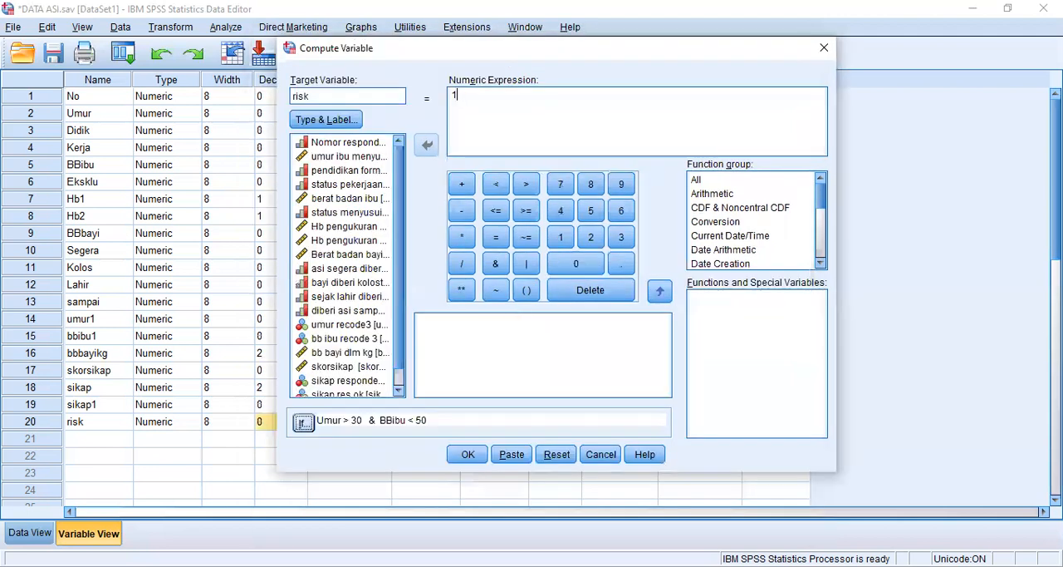
pyautogui.press('Return')
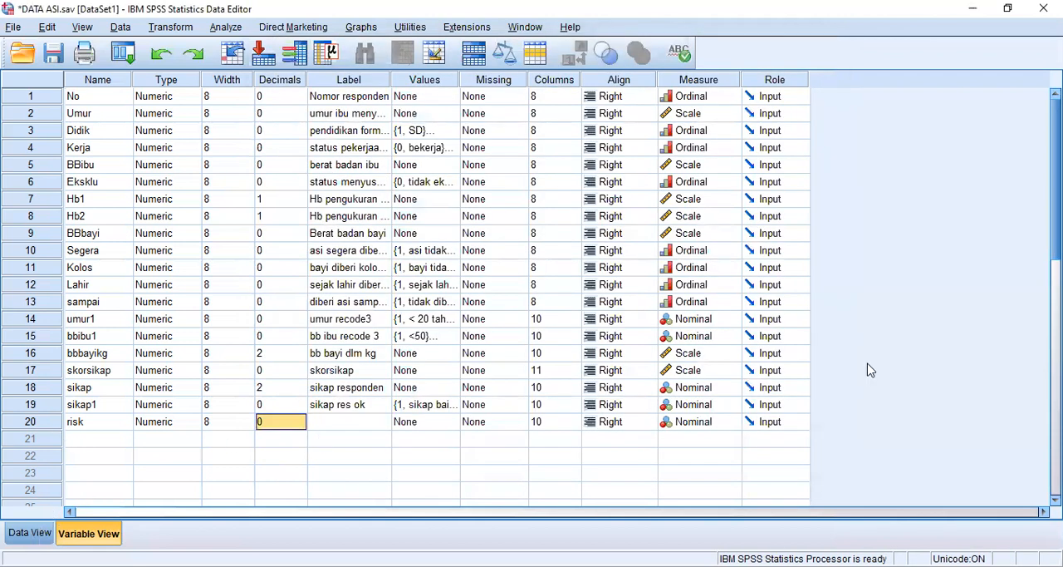
# - Examine the risk column in the data to see which cases received the value 1
pyautogui.hotkey('ctrl', 't')
pyautogui.scroll(-2, 947, 382)
pyautogui.scroll(2, 918, 249)
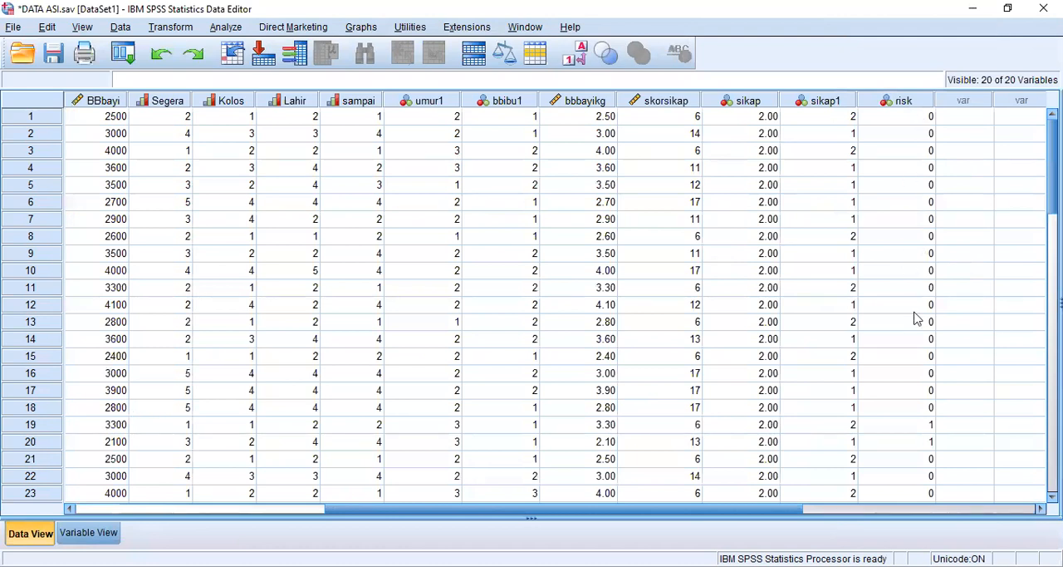
pyautogui.scroll(-1, 929, 391)
pyautogui.click(931, 390)
pyautogui.scroll(-2, 927, 435)
pyautogui.scroll(-5, 918, 465)
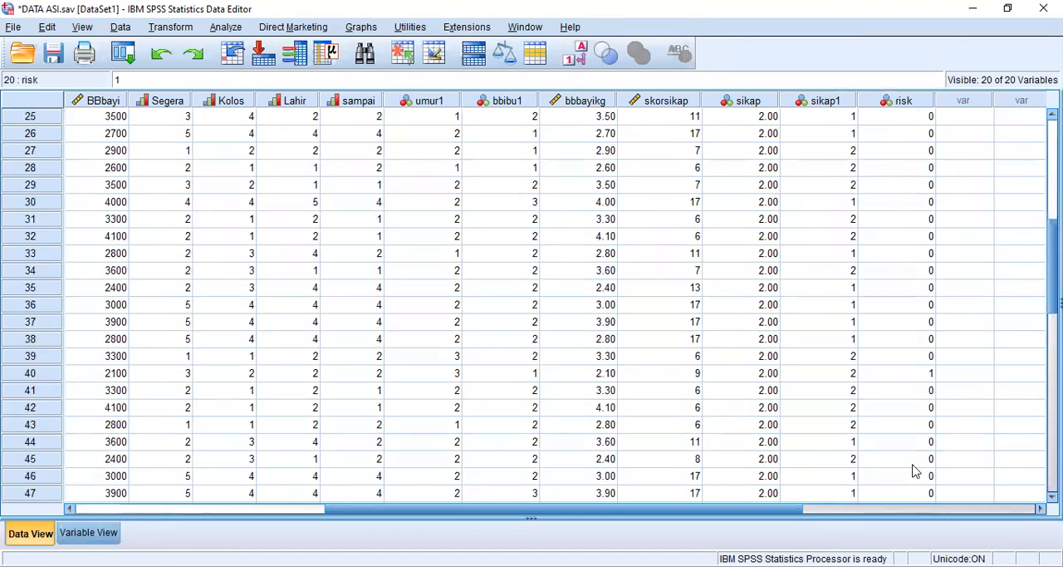
pyautogui.scroll(-1, 915, 463)
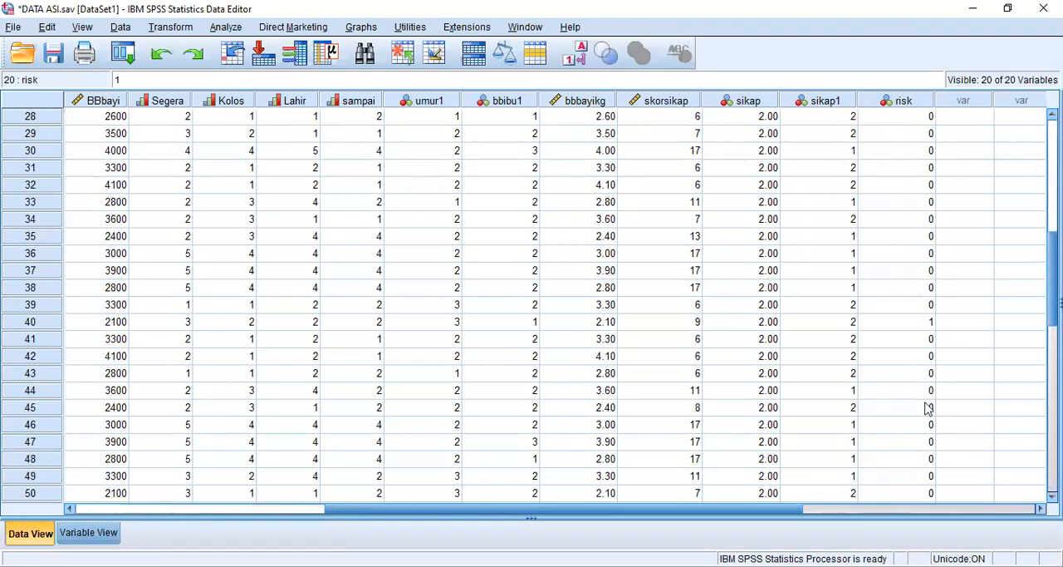
pyautogui.scroll(7, 928, 408)
pyautogui.click(929, 323)
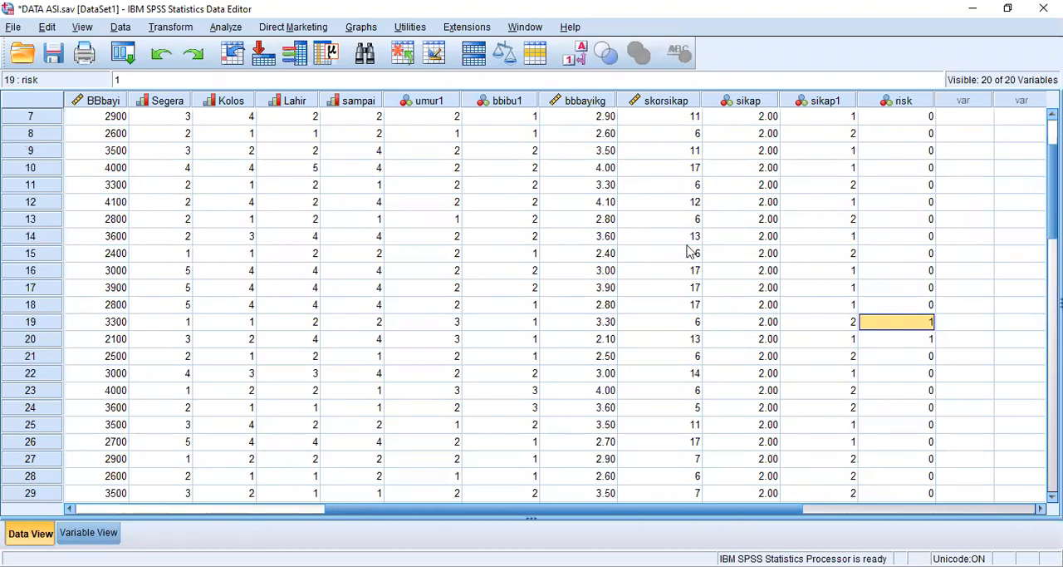
# - Check case 19's age in Umur and the mother's weight in BBibu against the risk condition
pyautogui.press('Left')
pyautogui.press('Left')
pyautogui.press('Left')
pyautogui.press('Left')
pyautogui.press('Left')
pyautogui.press('Left')
pyautogui.press('Left')
pyautogui.press('Left')
pyautogui.press('Left')
pyautogui.press('Left')
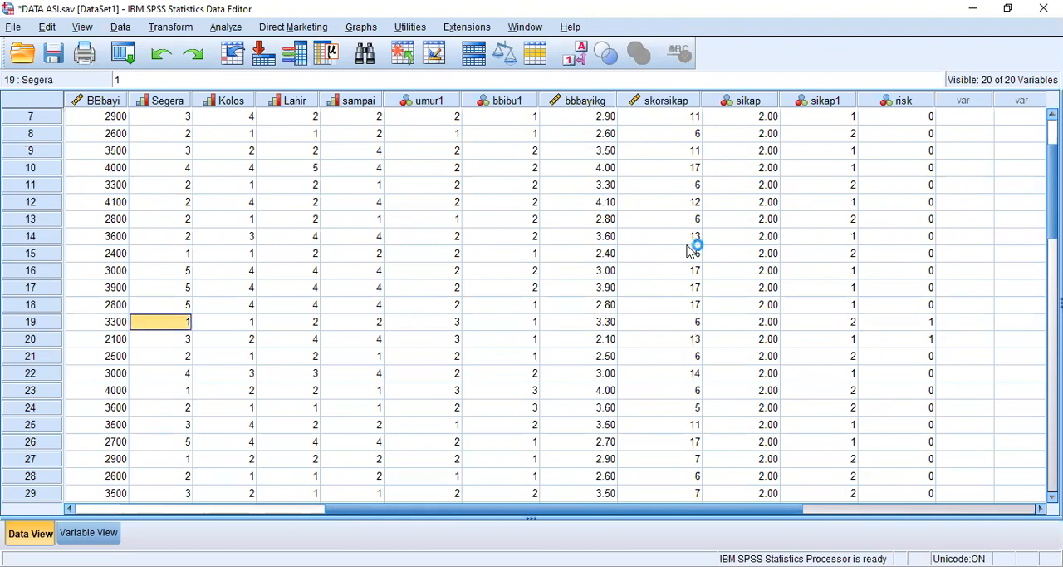
pyautogui.press('Left')
pyautogui.press('Left')
pyautogui.press('Left')
pyautogui.press('Left')
pyautogui.press('Left')
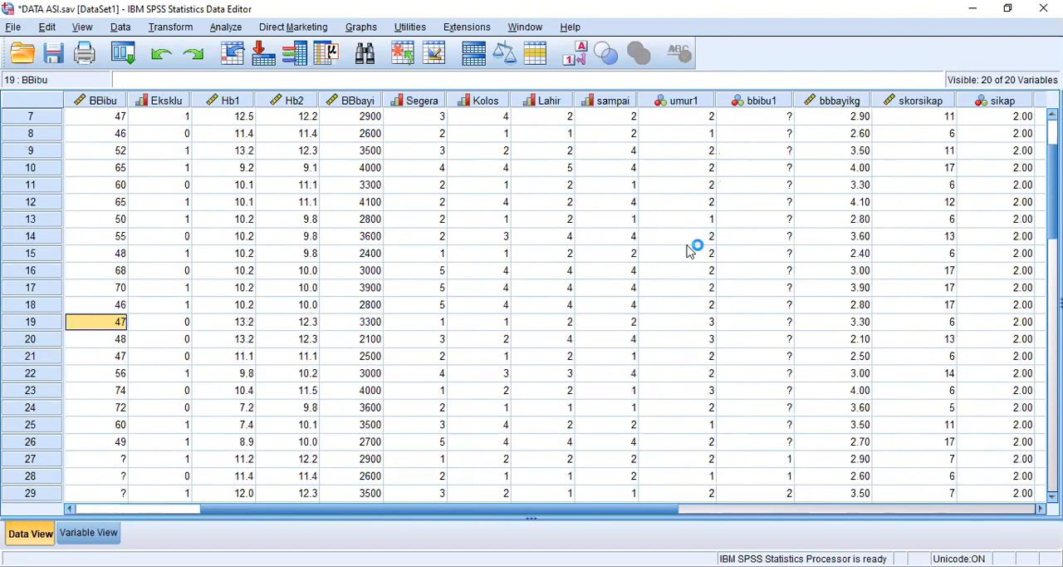
pyautogui.press('Left')
pyautogui.press('Left')
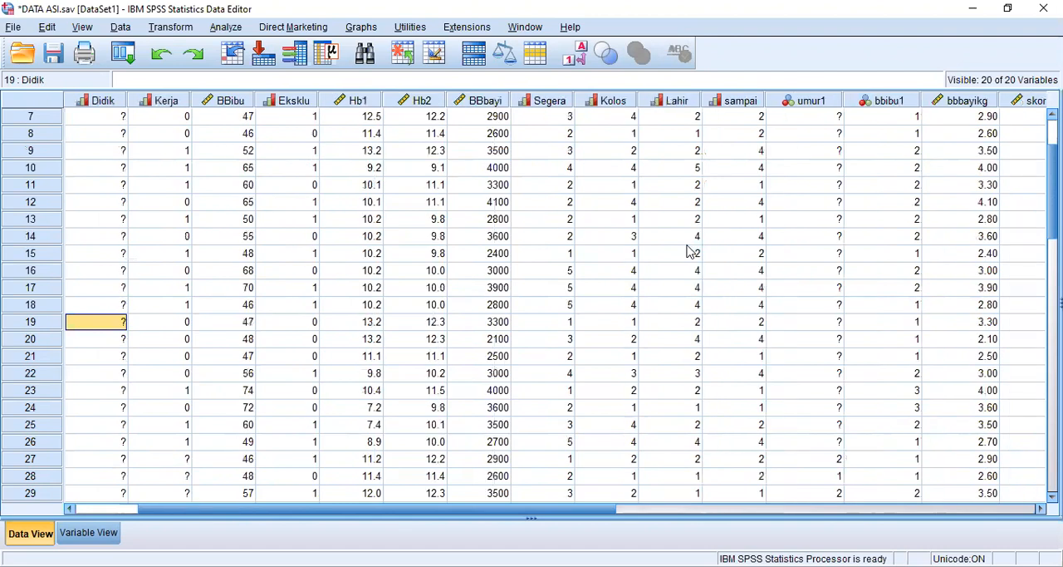
pyautogui.press('Left')
pyautogui.press('Left')
pyautogui.press('Right')
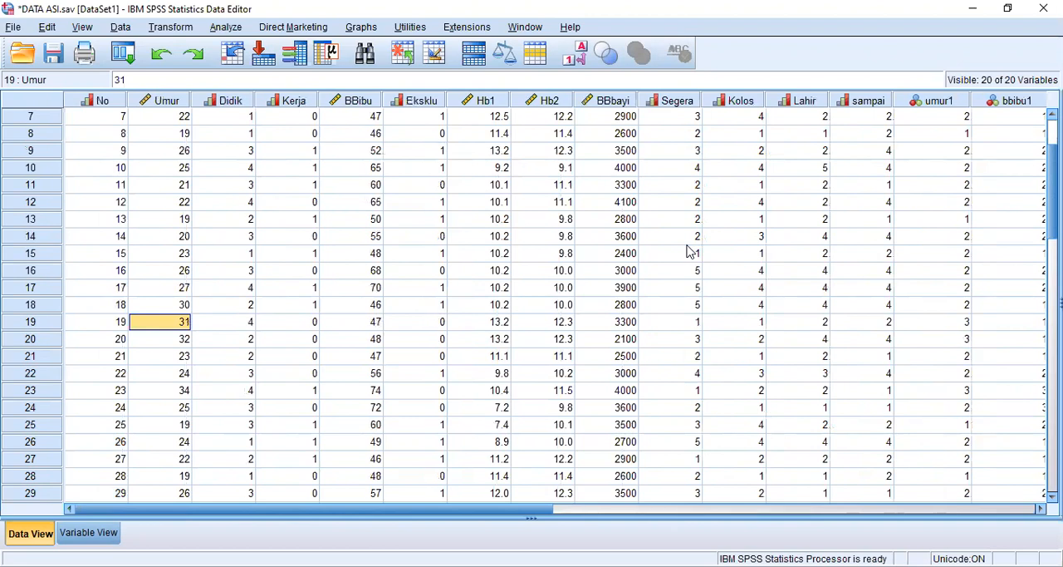
pyautogui.press('Right')
pyautogui.press('Right')
pyautogui.press('Right')
pyautogui.press('Right')
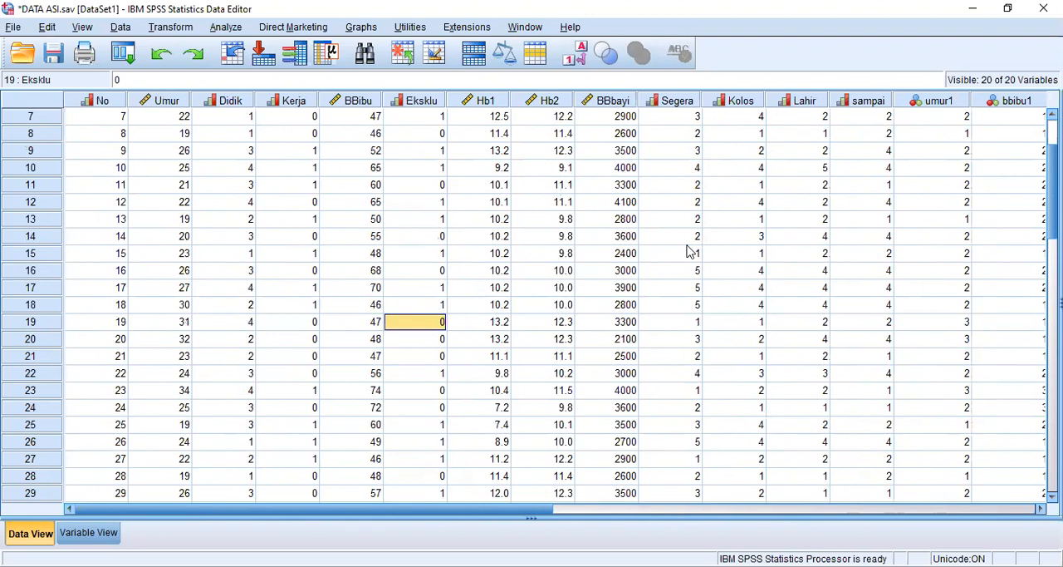
pyautogui.press('Left')
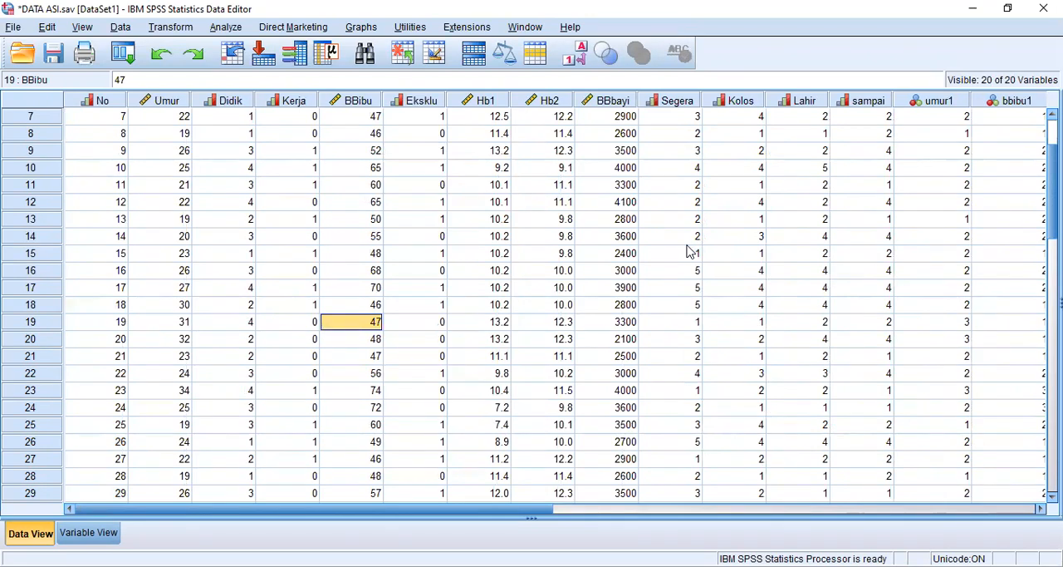
# - Check the mother's weight and age of case 13 in the BBibu and Umur columns
pyautogui.press('Up')
pyautogui.press('Up')
pyautogui.press('Up')
pyautogui.press('Up')
pyautogui.press('Up')
pyautogui.press('Up')
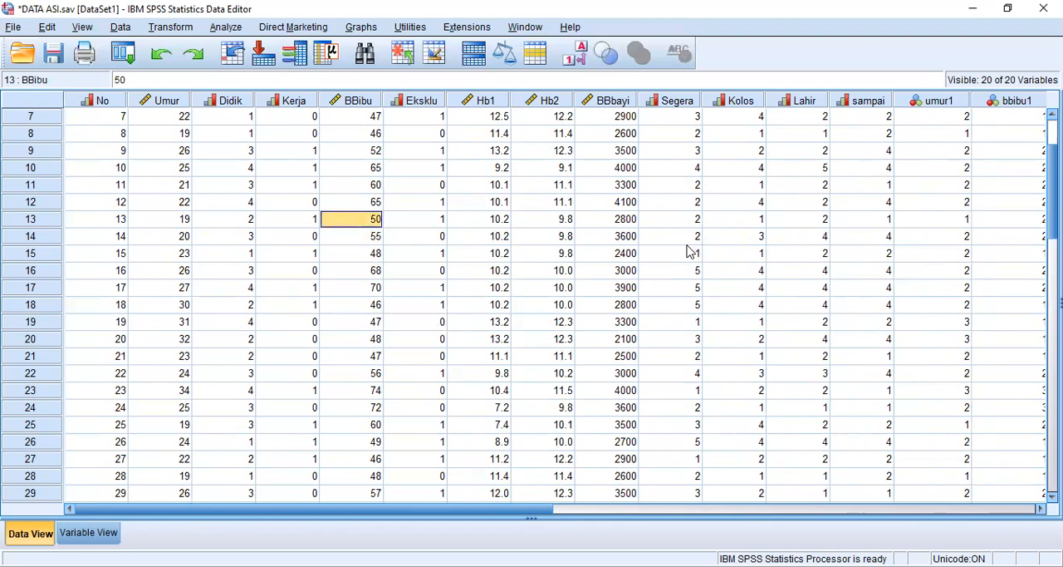
pyautogui.press('Left')
pyautogui.press('Left')
pyautogui.press('Left')
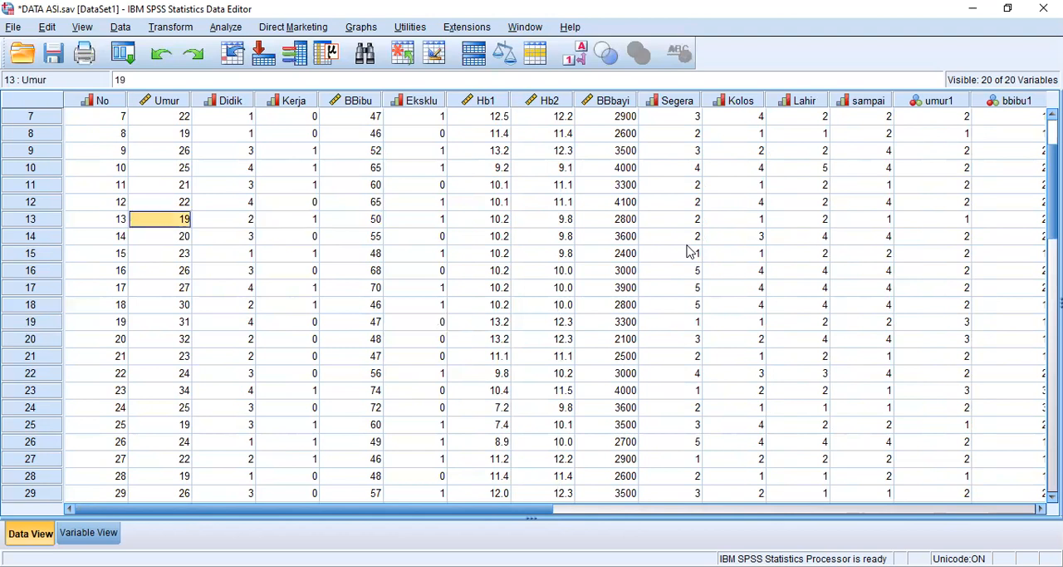
pyautogui.press('Right')
pyautogui.press('Right')
pyautogui.press('Right')
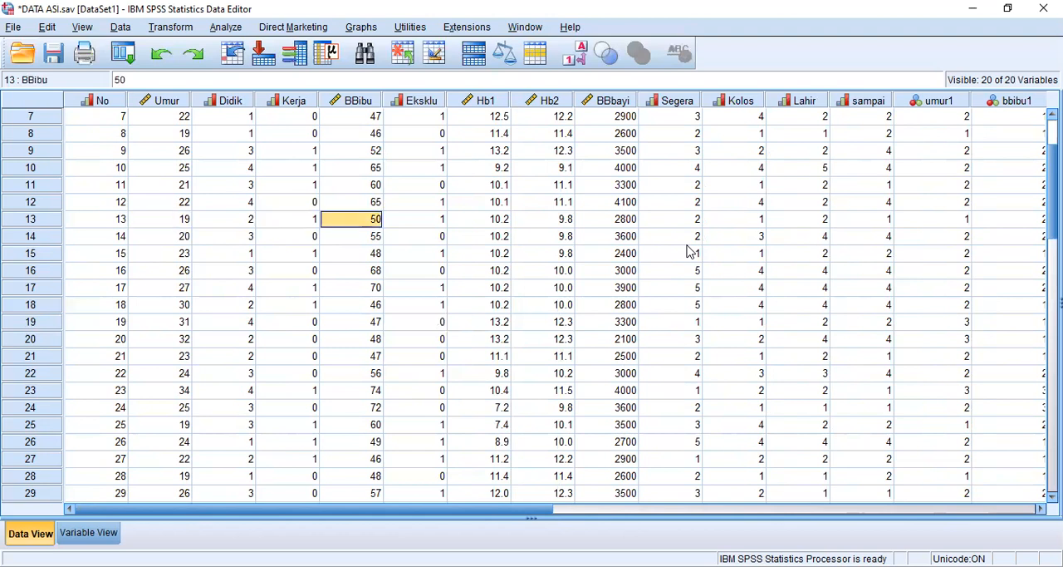
# - Examine the risk value assigned to case 13 at the end of its row
pyautogui.press('Right')
pyautogui.press('Right')
pyautogui.press('Right')
pyautogui.press('Right')
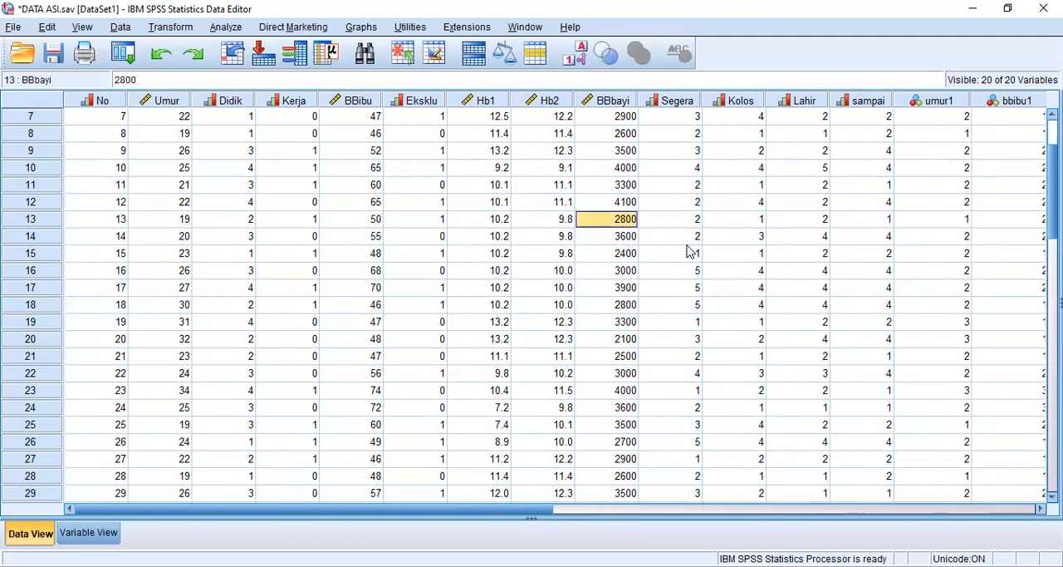
pyautogui.press('Right')
pyautogui.press('Right')
pyautogui.press('Right')
pyautogui.press('Right')
pyautogui.press('Right')
pyautogui.press('Right')
pyautogui.press('Right')
pyautogui.press('Right')
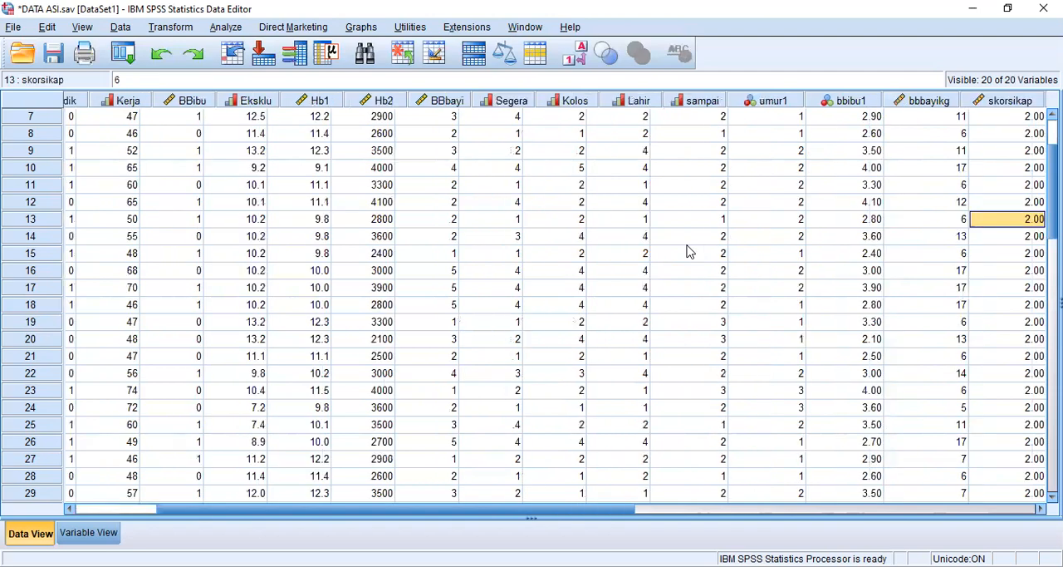
pyautogui.press('Right')
pyautogui.press('Right')
pyautogui.press('Right')
pyautogui.press('Right')
pyautogui.press('Down')
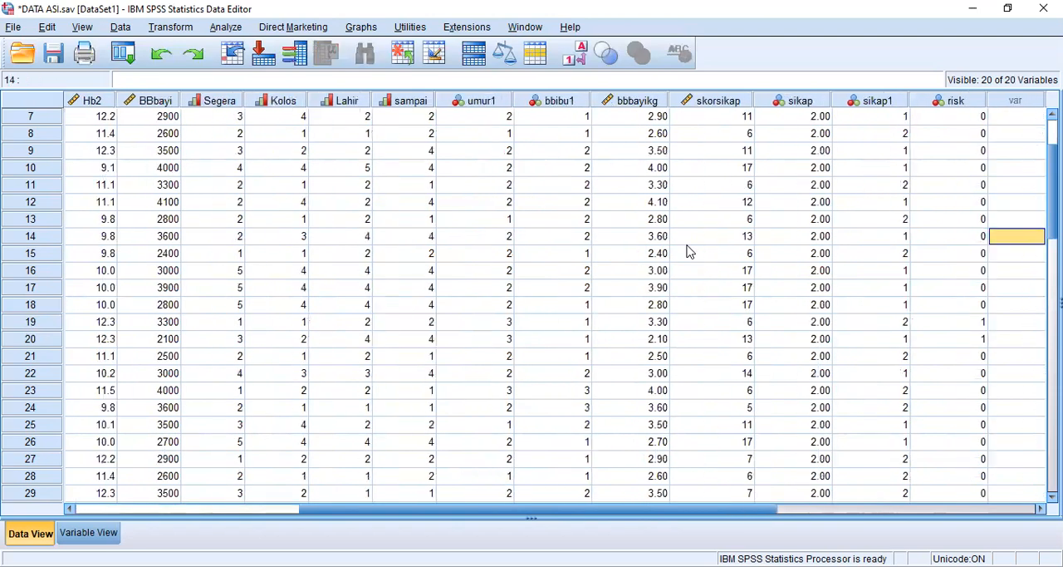
pyautogui.press('Up')
pyautogui.press('Left')
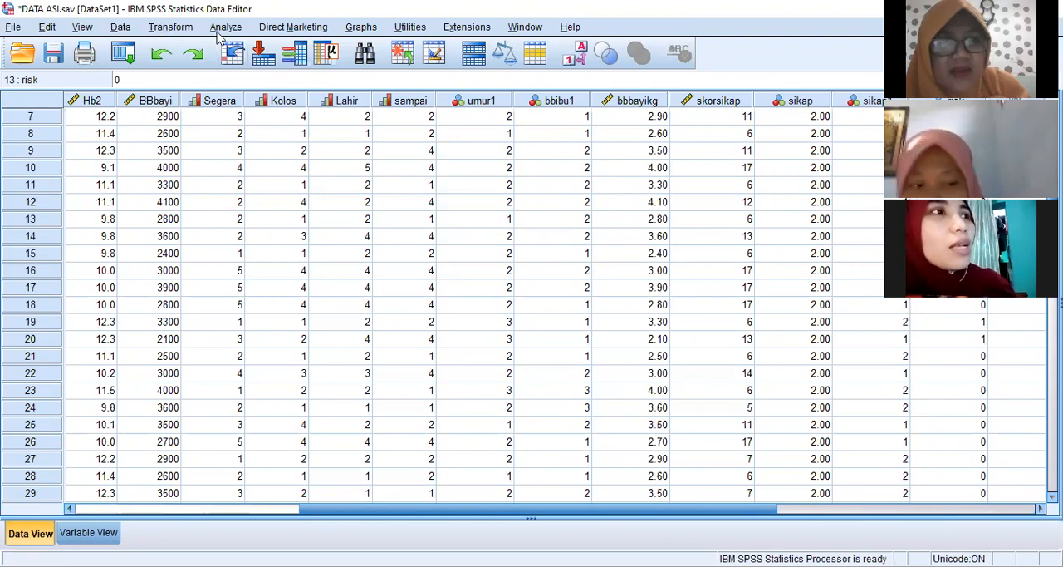
pyautogui.click(190, 33)
pyautogui.click(190, 34)
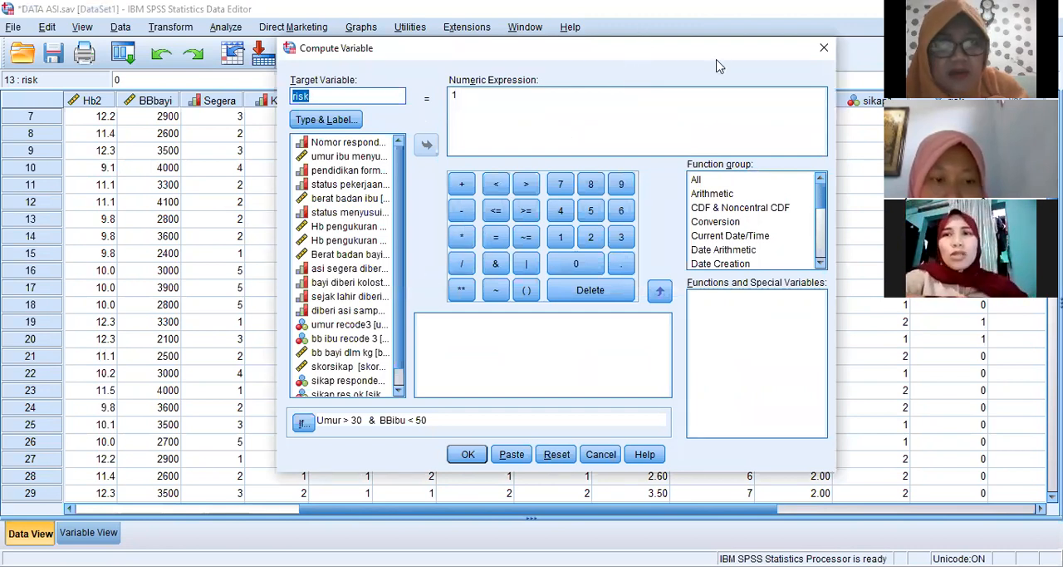
pyautogui.click(825, 49)
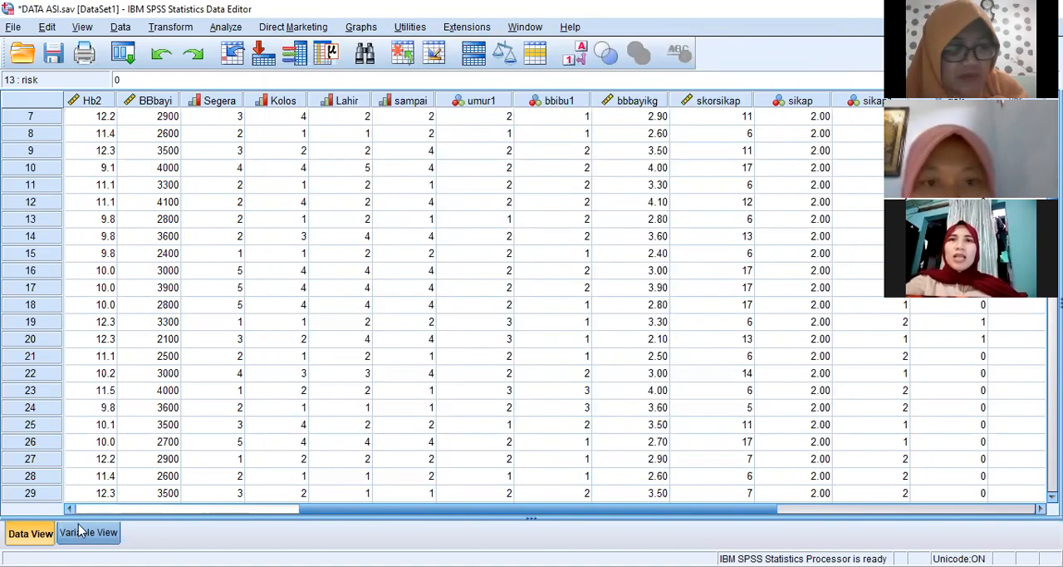
# - Show the variable definitions, reopen the case condition of the risk computation and clear its whole expression
pyautogui.click(85, 532)
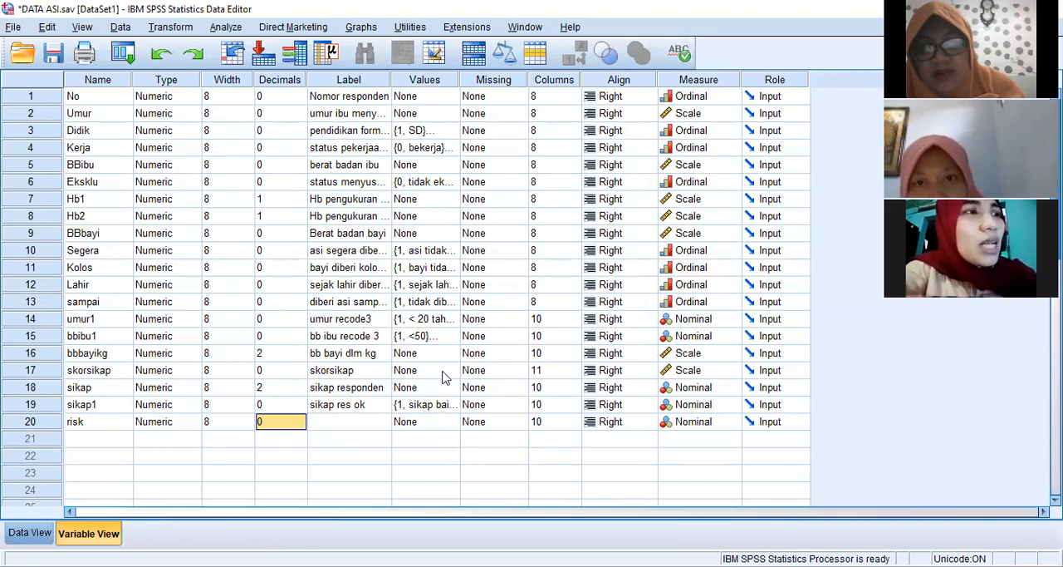
pyautogui.click(171, 28)
pyautogui.click(194, 50)
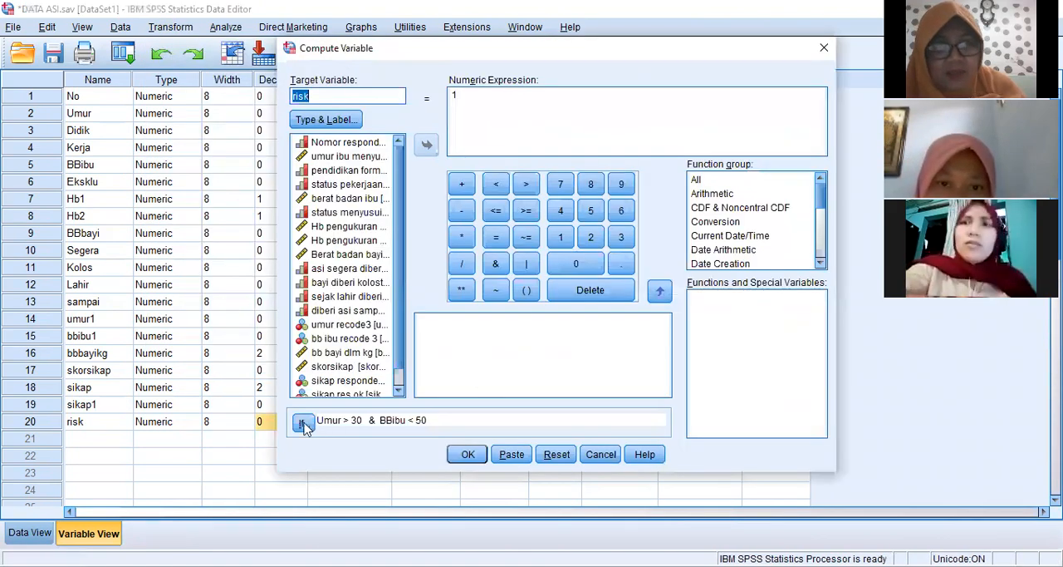
pyautogui.click(305, 424)
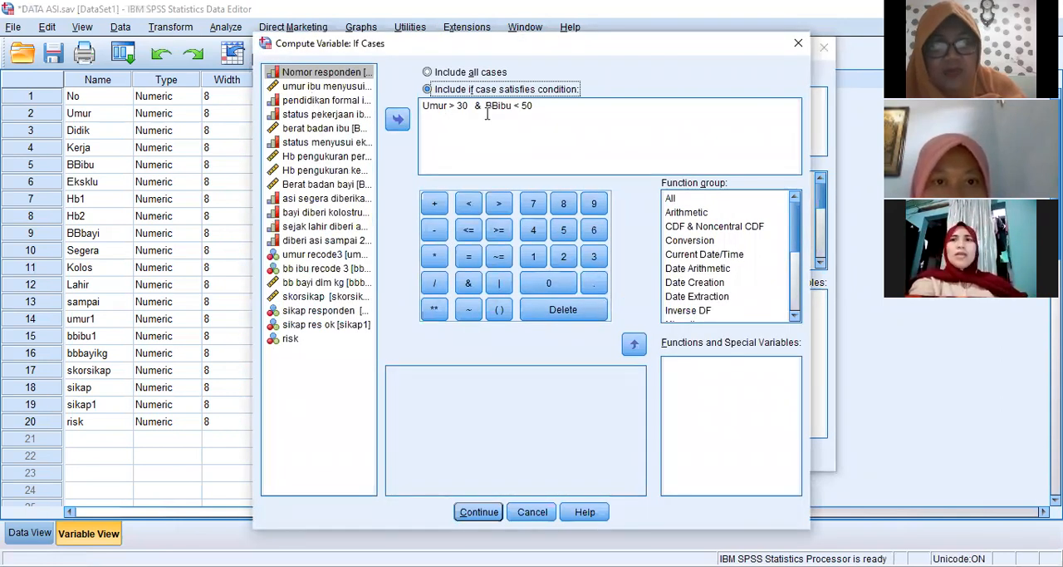
pyautogui.moveTo(540, 105); pyautogui.dragTo(421, 112)
pyautogui.press('BackSpace')
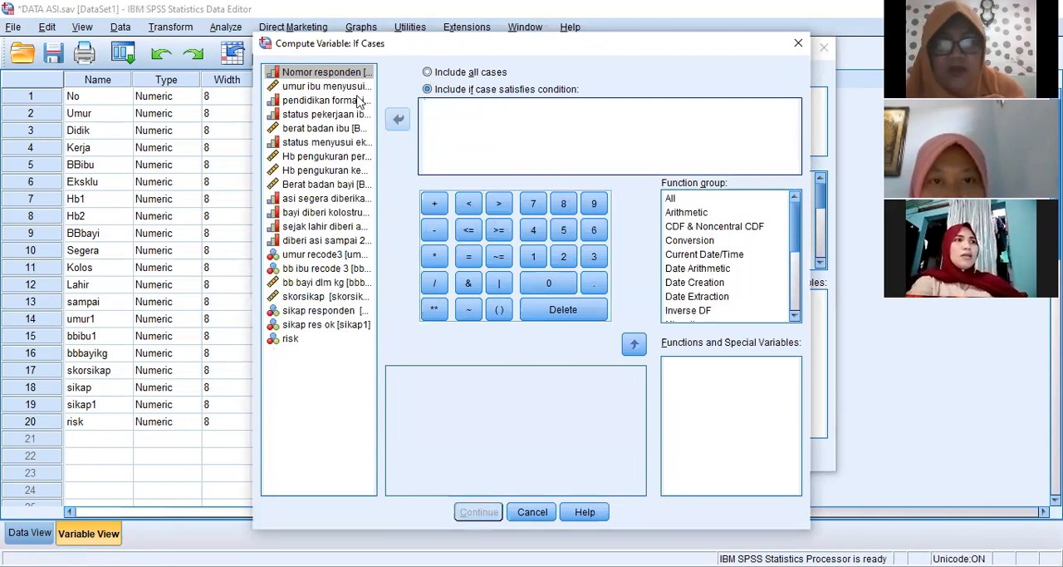
# - Start the case condition with the mother's age variable as Umur > 30 followed by the & operator
pyautogui.click(326, 86)
pyautogui.click(398, 122)
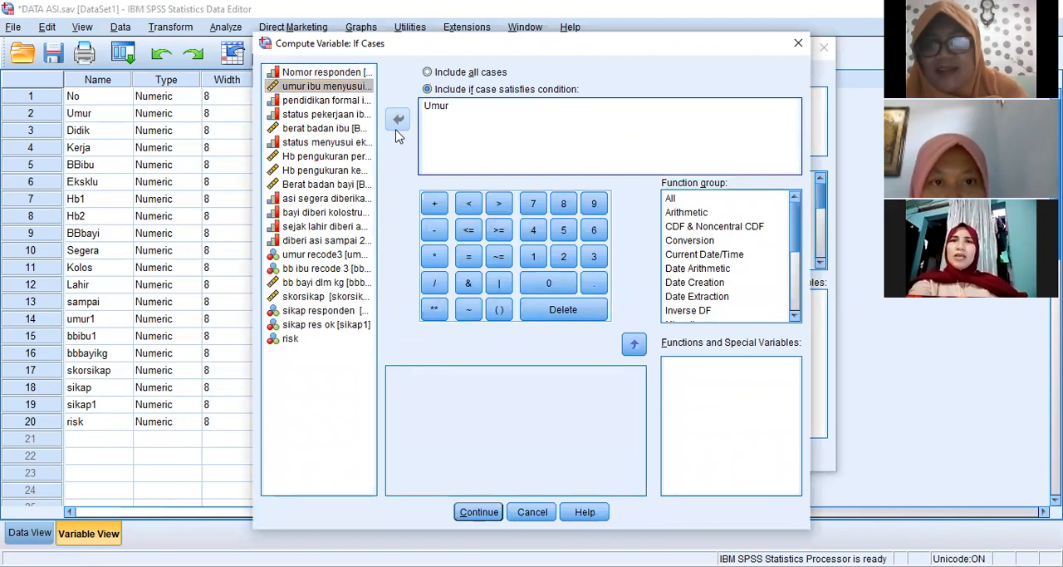
pyautogui.click(496, 205)
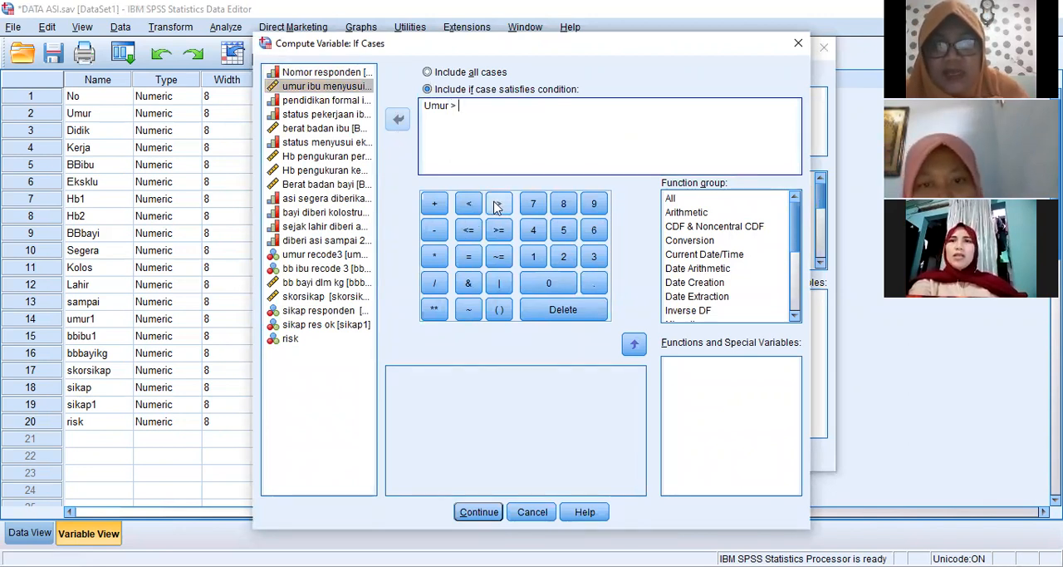
pyautogui.click(593, 257)
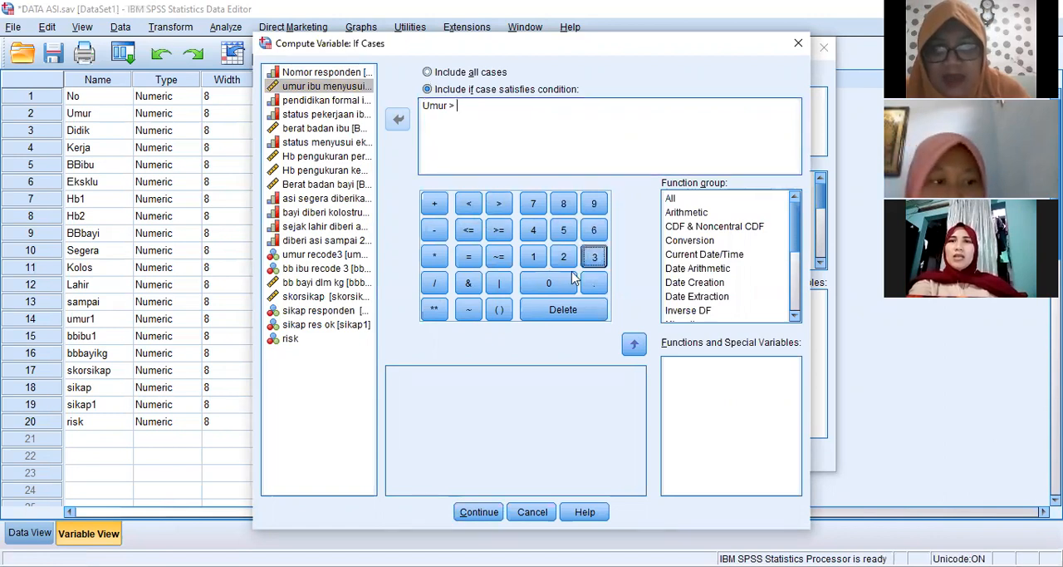
pyautogui.click(542, 283)
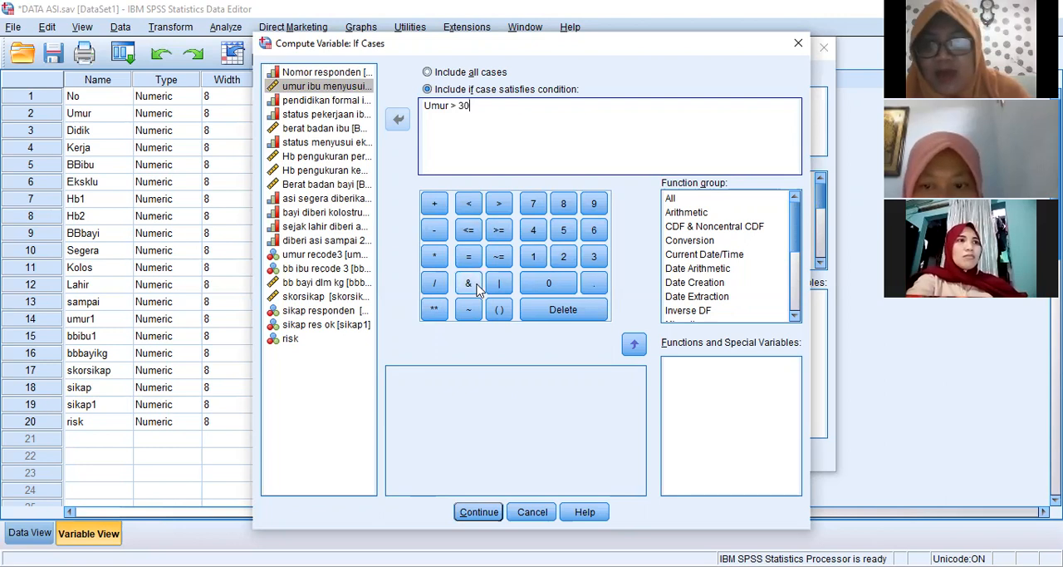
pyautogui.click(469, 283)
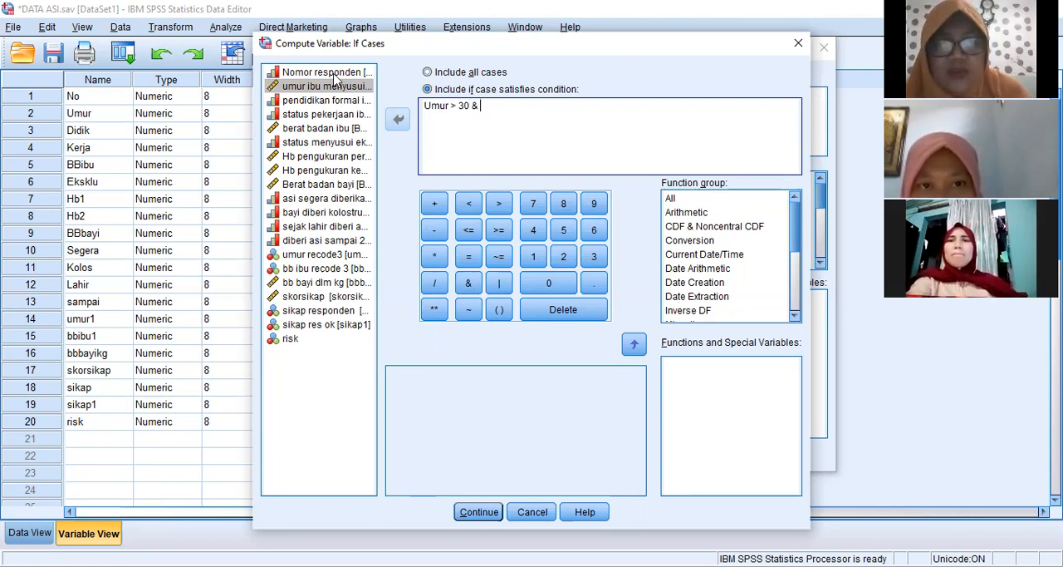
# - Try extending the condition with BBibu <, and delete that part back to the & operator
pyautogui.click(339, 129)
pyautogui.click(396, 121)
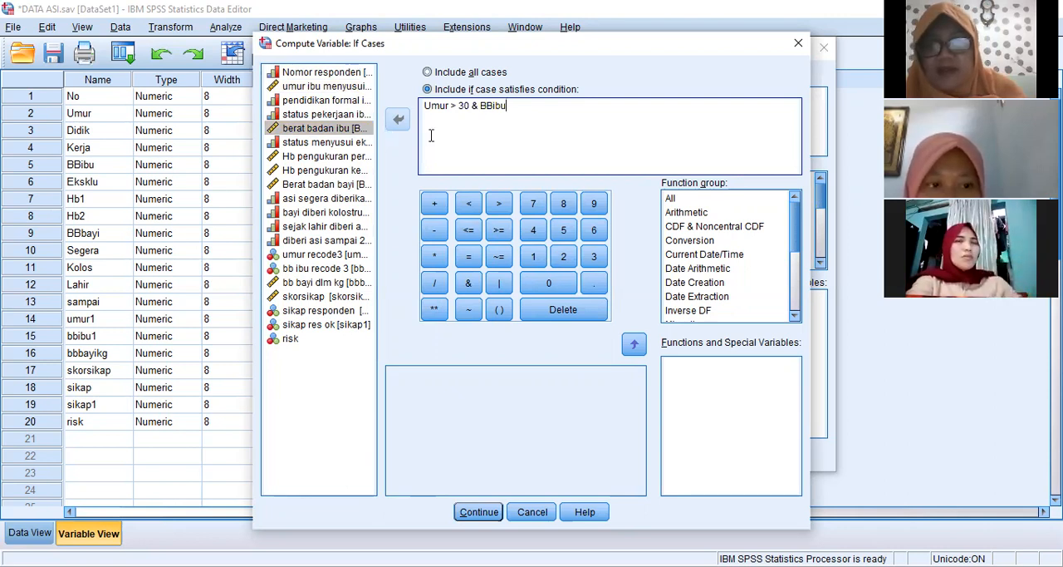
pyautogui.click(468, 206)
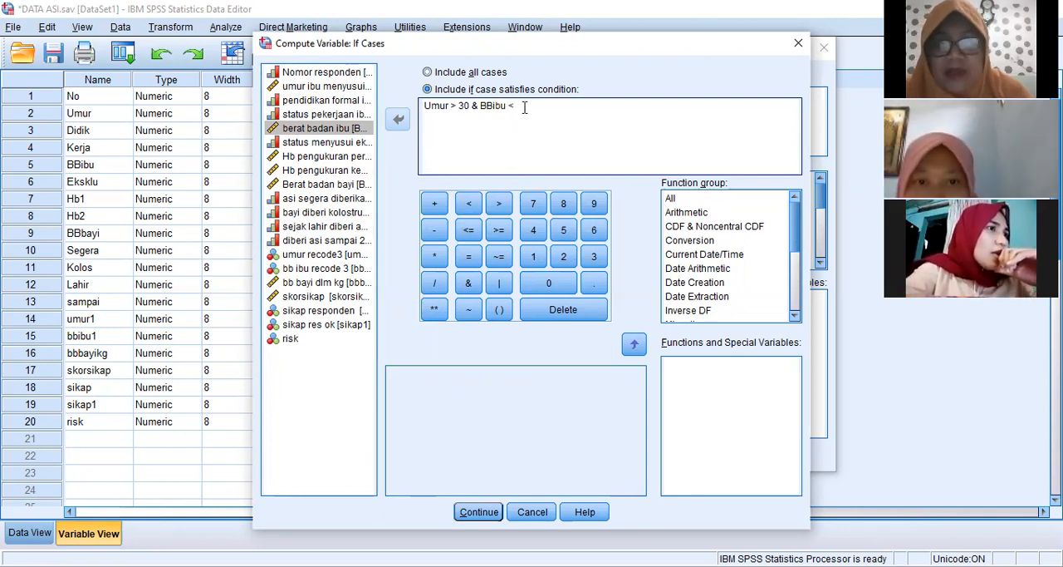
pyautogui.press('BackSpace')
pyautogui.press('BackSpace')
pyautogui.press('BackSpace')
pyautogui.press('BackSpace')
pyautogui.press('BackSpace')
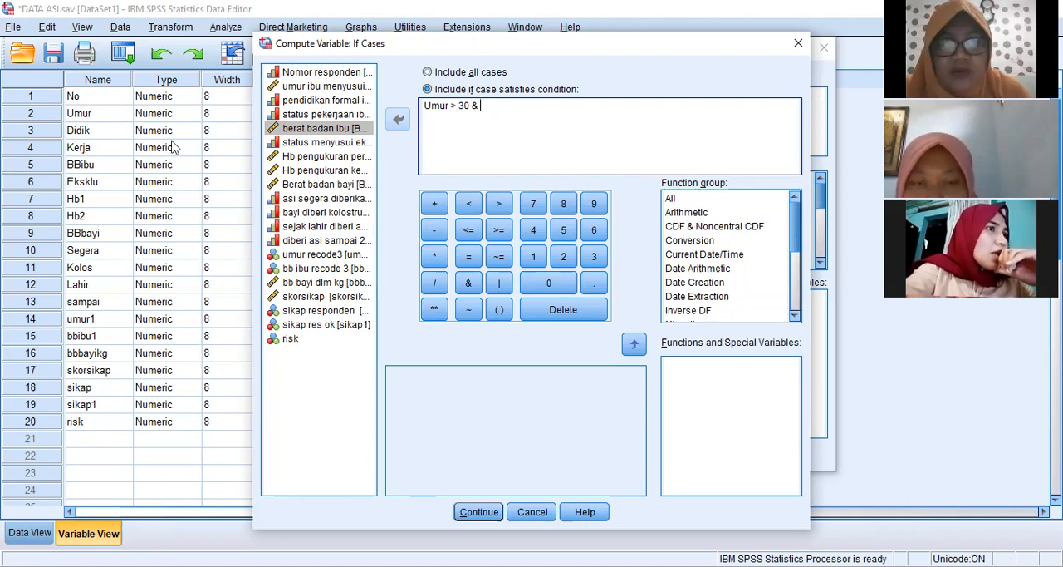
# - Insert the BBibu variable after the & operator once more and delete it from the condition
pyautogui.click(399, 123)
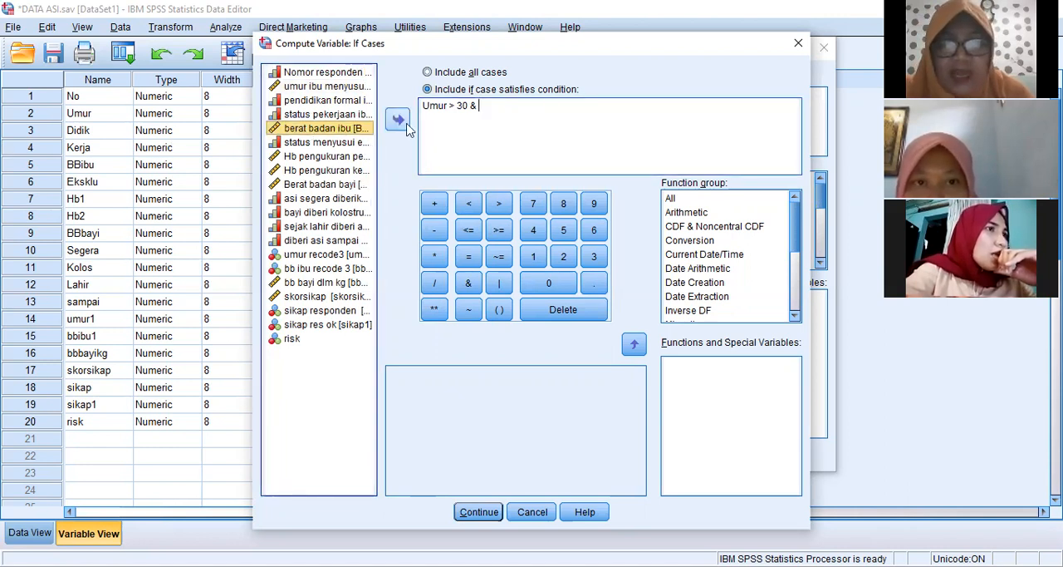
pyautogui.click(405, 126)
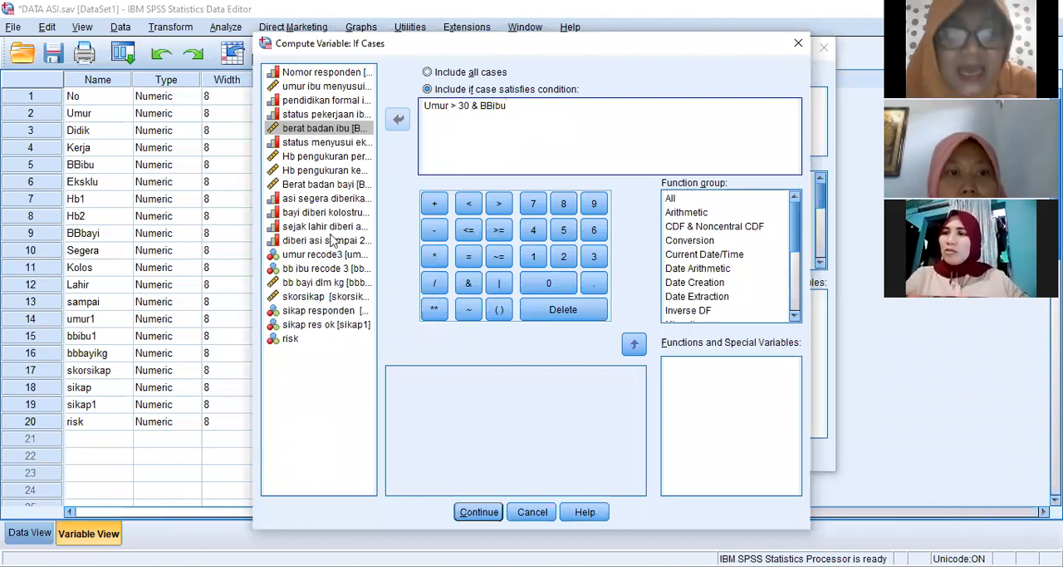
pyautogui.click(324, 133)
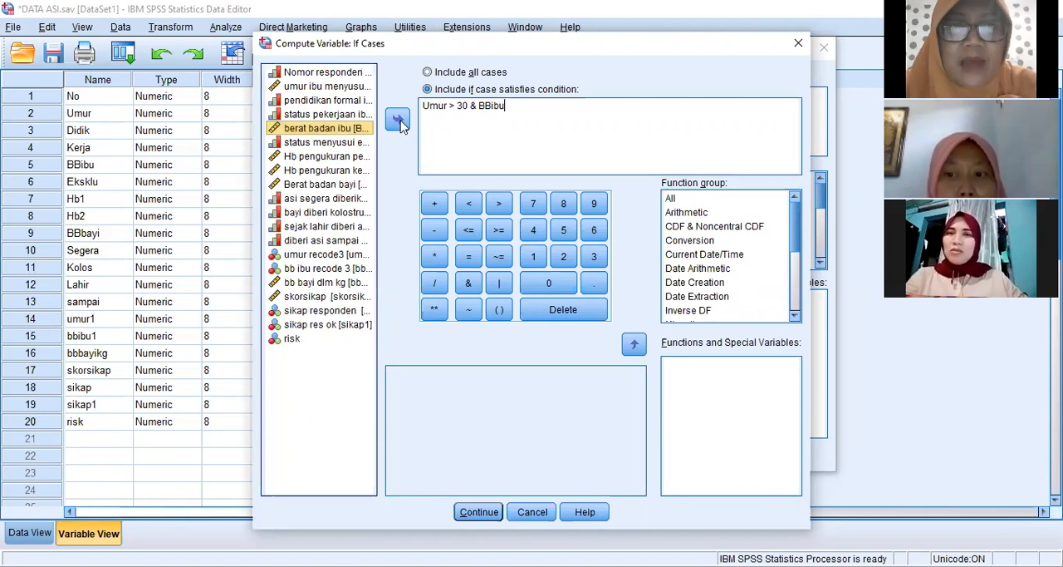
pyautogui.click(516, 105)
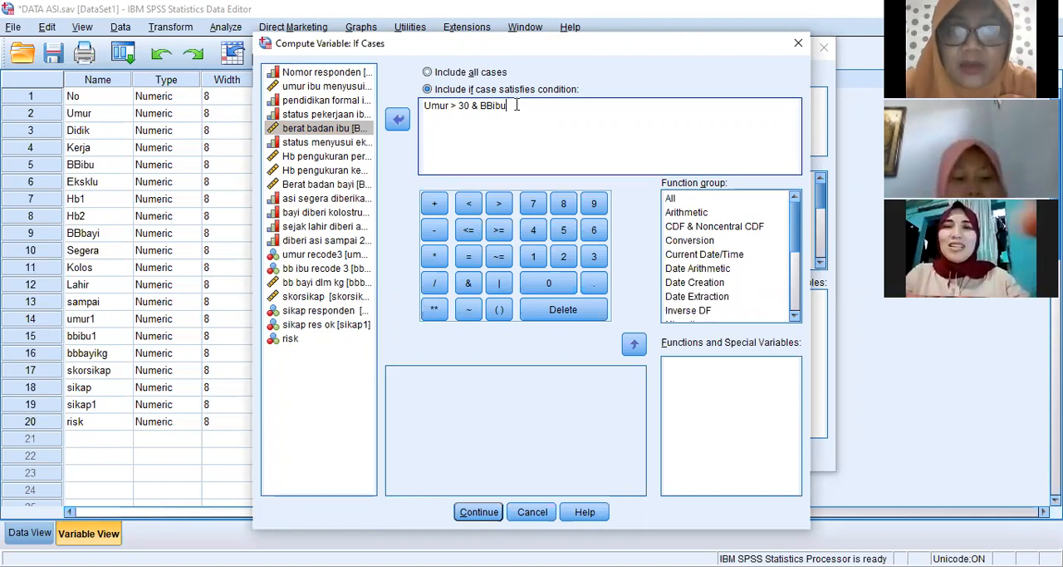
pyautogui.press('BackSpace')
pyautogui.press('BackSpace')
pyautogui.press('BackSpace')
pyautogui.press('BackSpace')
pyautogui.press('BackSpace')
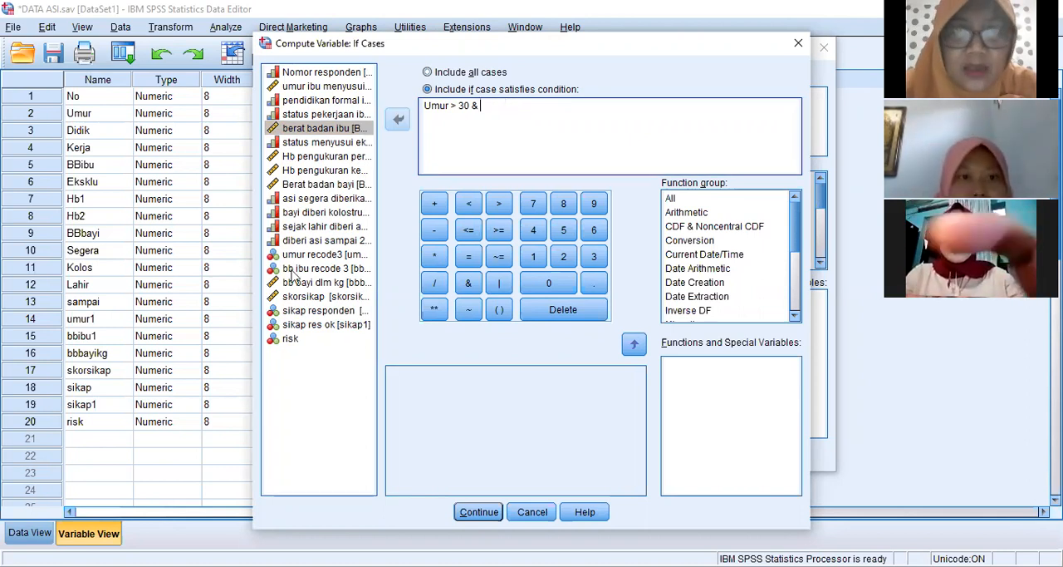
# - Try the recoded mother's weight variable bb ibu recode 3 after the & operator, and delete it
pyautogui.click(325, 268)
pyautogui.click(398, 119)
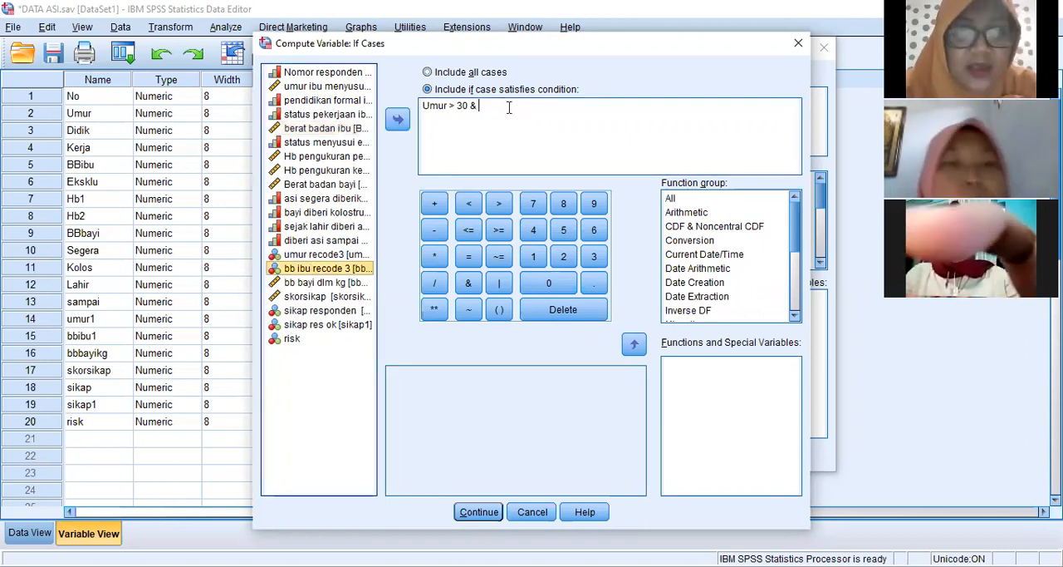
pyautogui.click(524, 105)
pyautogui.press('BackSpace')
pyautogui.press('BackSpace')
pyautogui.press('BackSpace')
pyautogui.press('BackSpace')
pyautogui.press('BackSpace')
pyautogui.press('BackSpace')
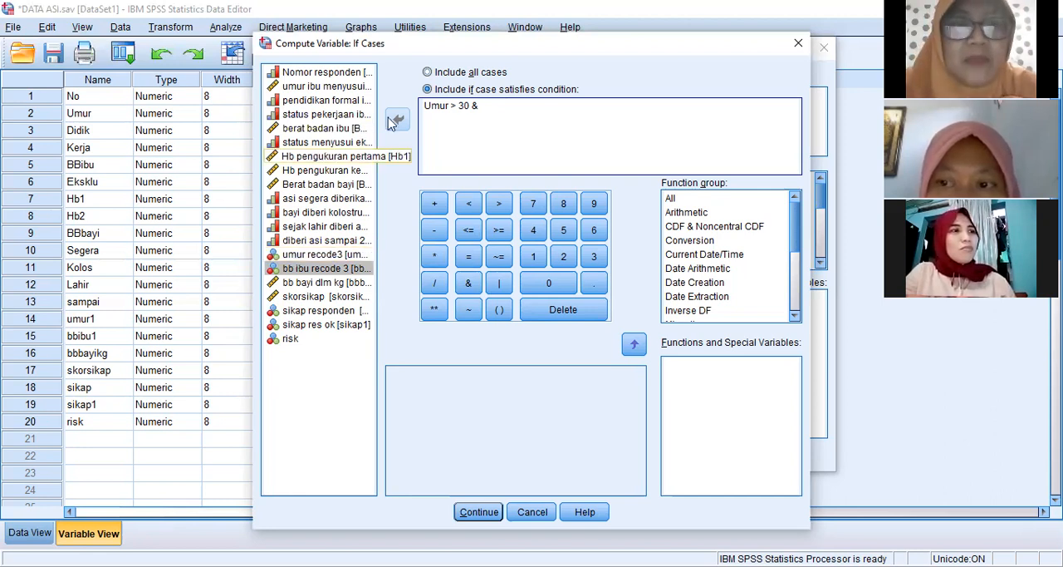
# - Complete the case condition with BBibu < 50 and compute risk, agreeing to change the existing variable
pyautogui.click(350, 128)
pyautogui.click(397, 122)
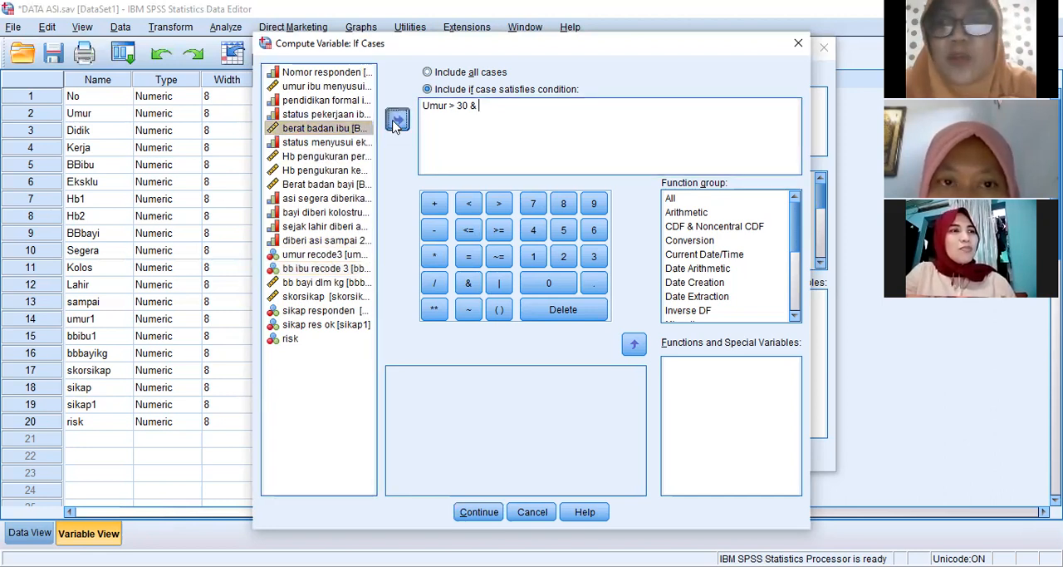
pyautogui.click(470, 206)
pyautogui.click(565, 233)
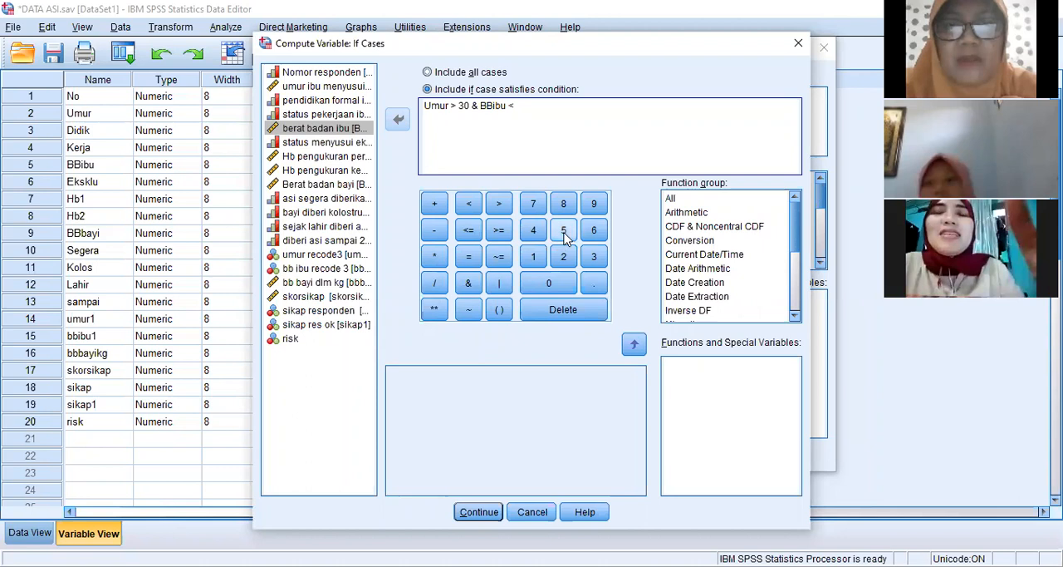
pyautogui.click(551, 285)
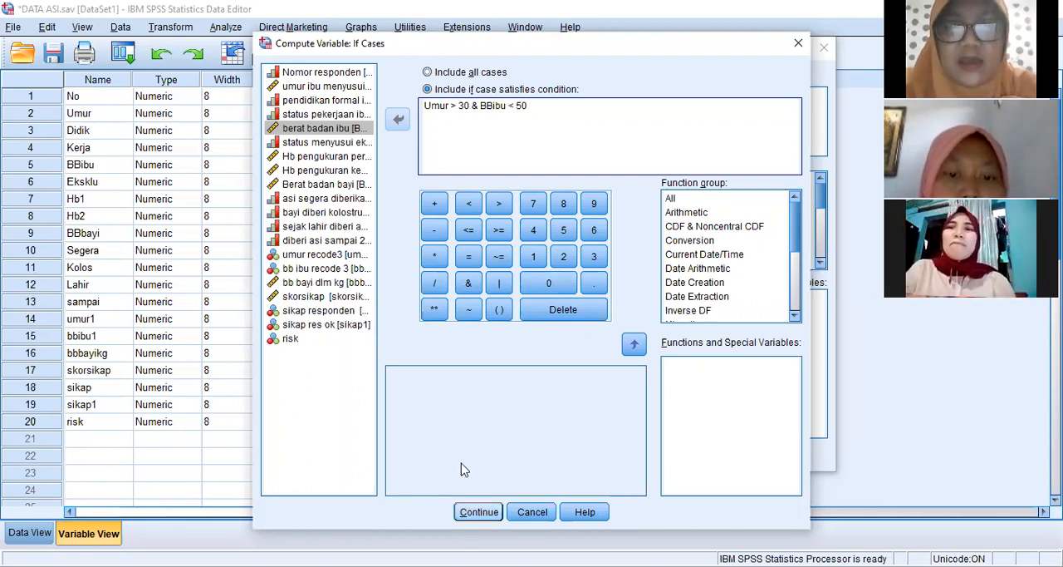
pyautogui.press('Return')
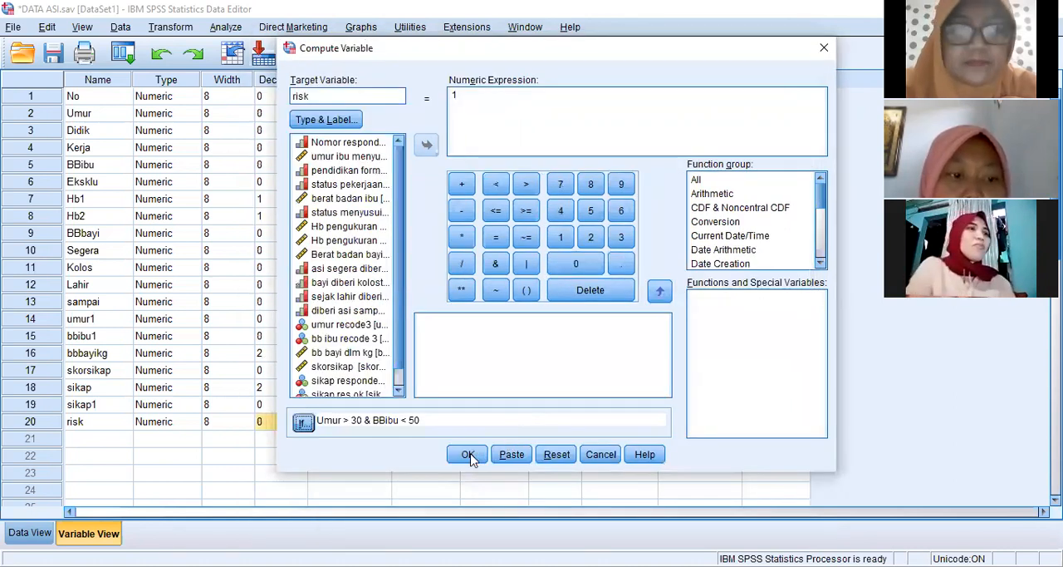
pyautogui.press('Return')
pyautogui.click(507, 311)
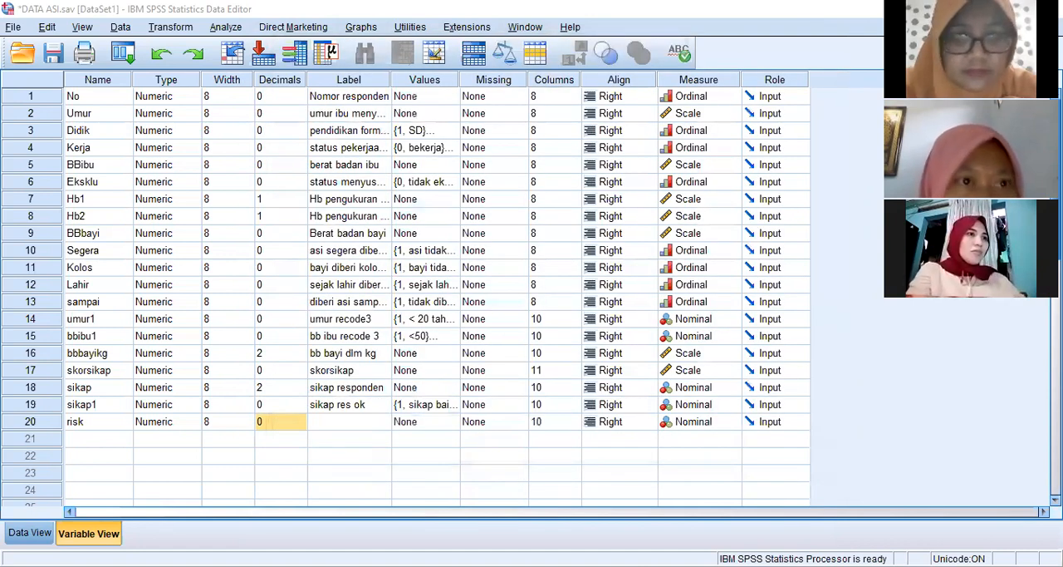
# - Delete the risk variable from row 20 of the variable list
pyautogui.click(401, 462)
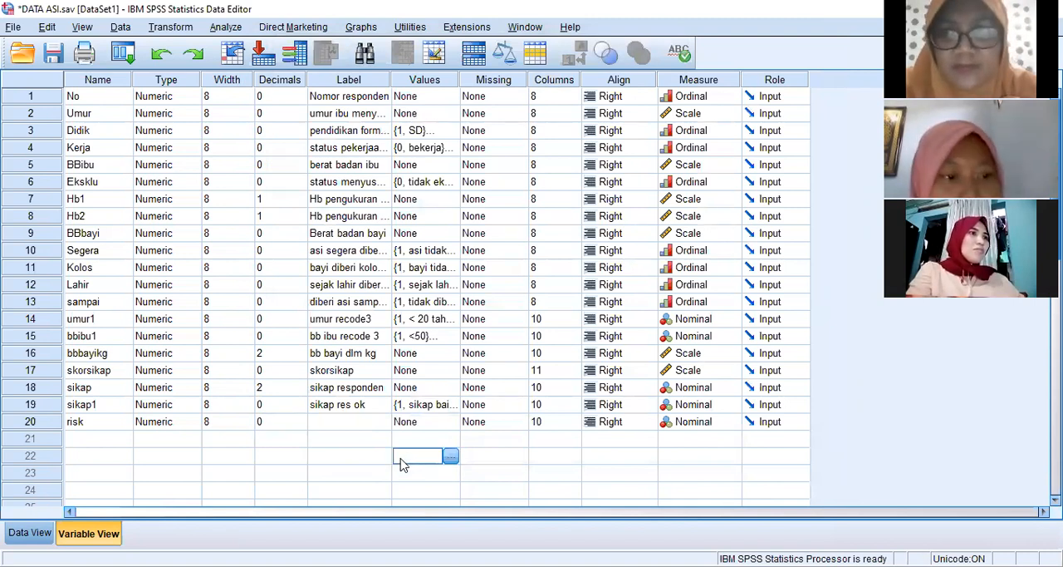
pyautogui.rightClick(59, 429)
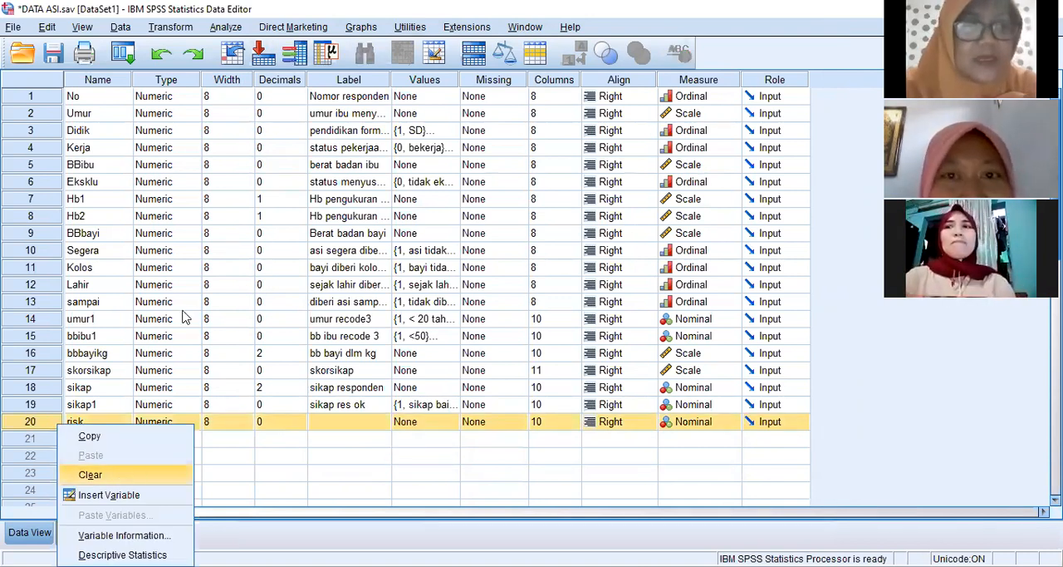
pyautogui.click(121, 482)
# - Compute a new target variable named risk with the numeric expression 0 for all cases
pyautogui.click(176, 27)
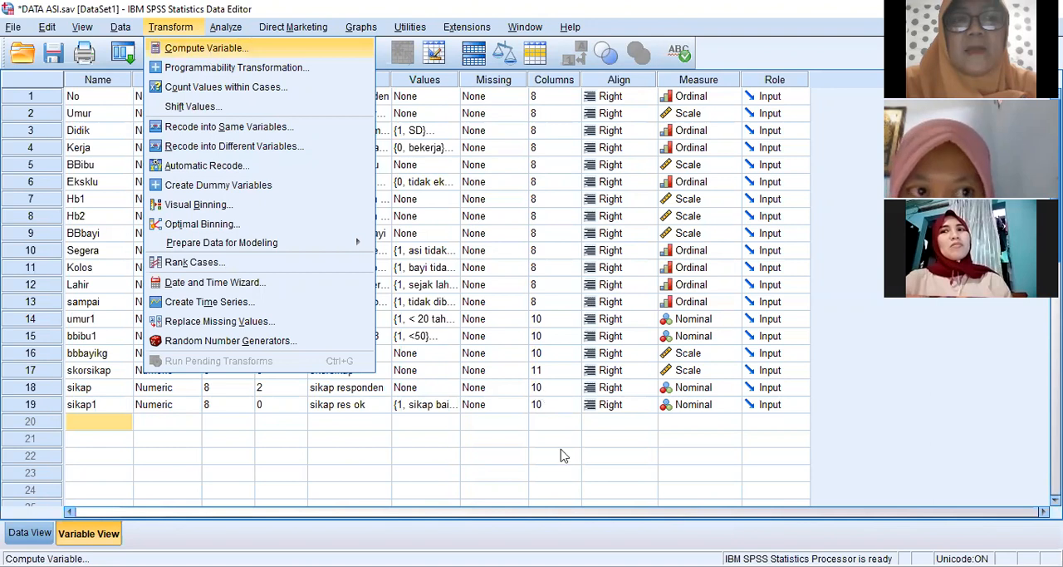
pyautogui.press('Return')
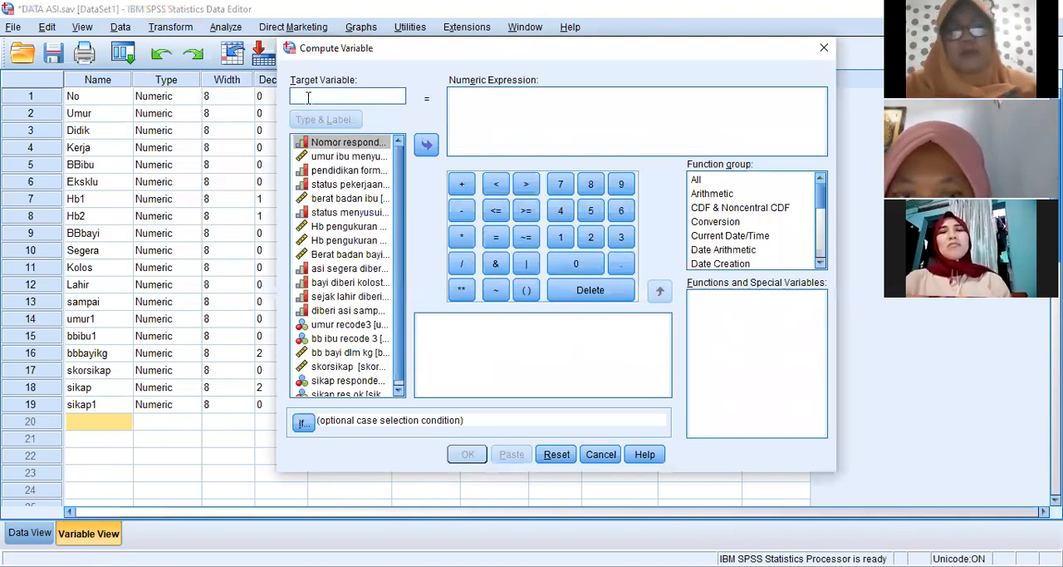
pyautogui.write('risk')
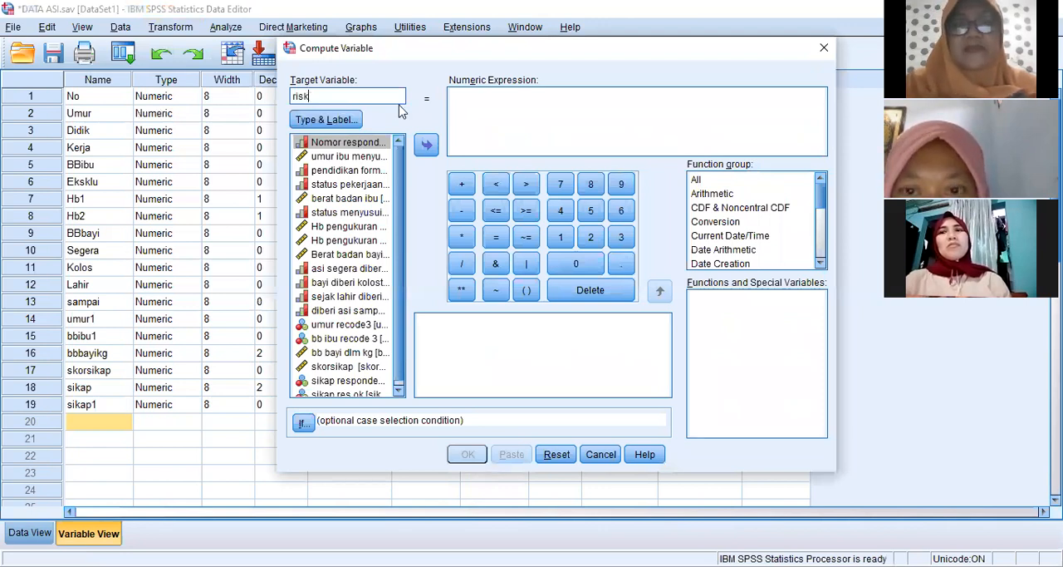
pyautogui.click(473, 110)
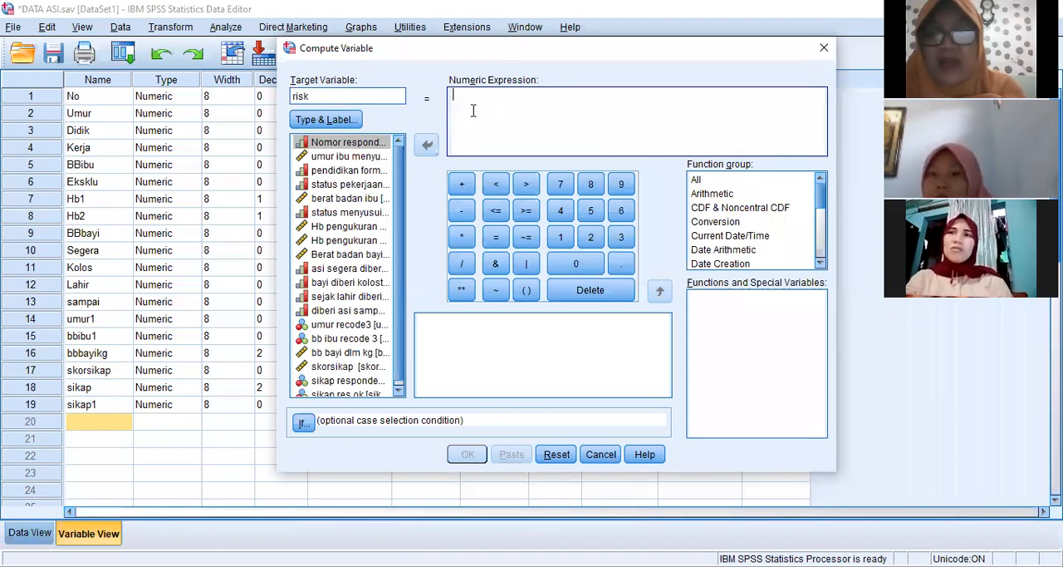
pyautogui.write('0')
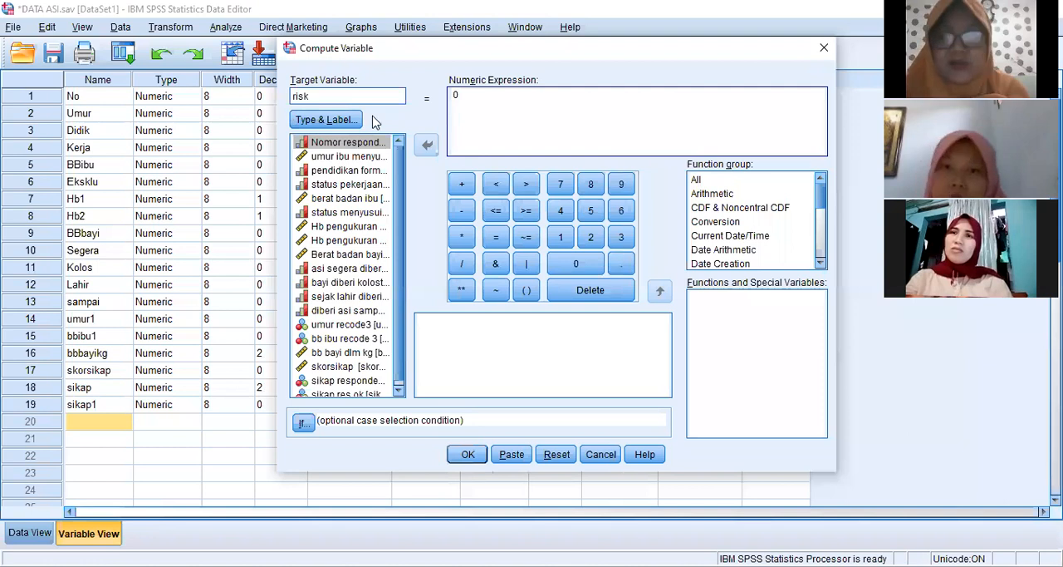
pyautogui.press('BackSpace')
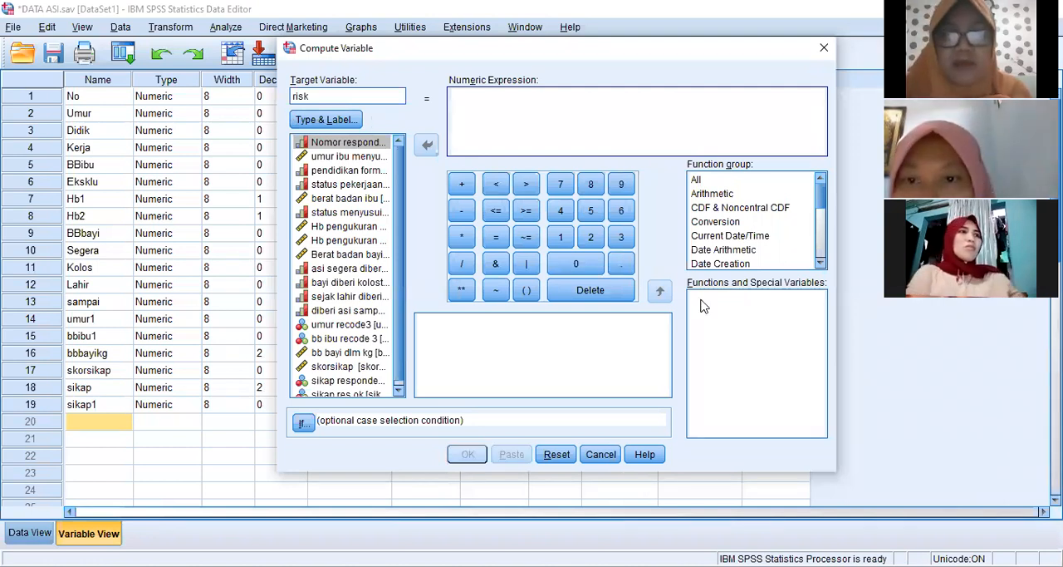
pyautogui.click(593, 266)
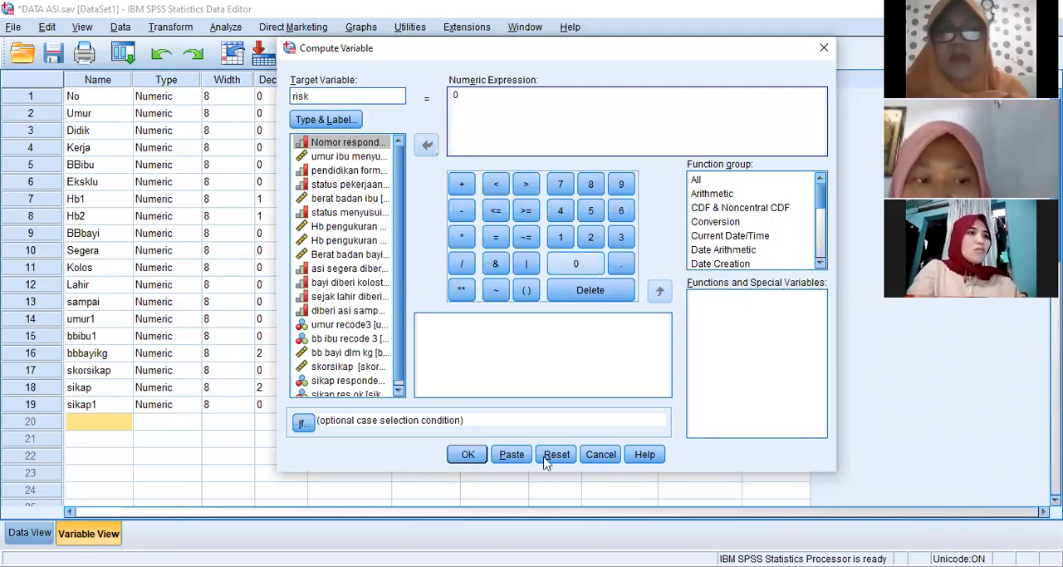
pyautogui.click(466, 454)
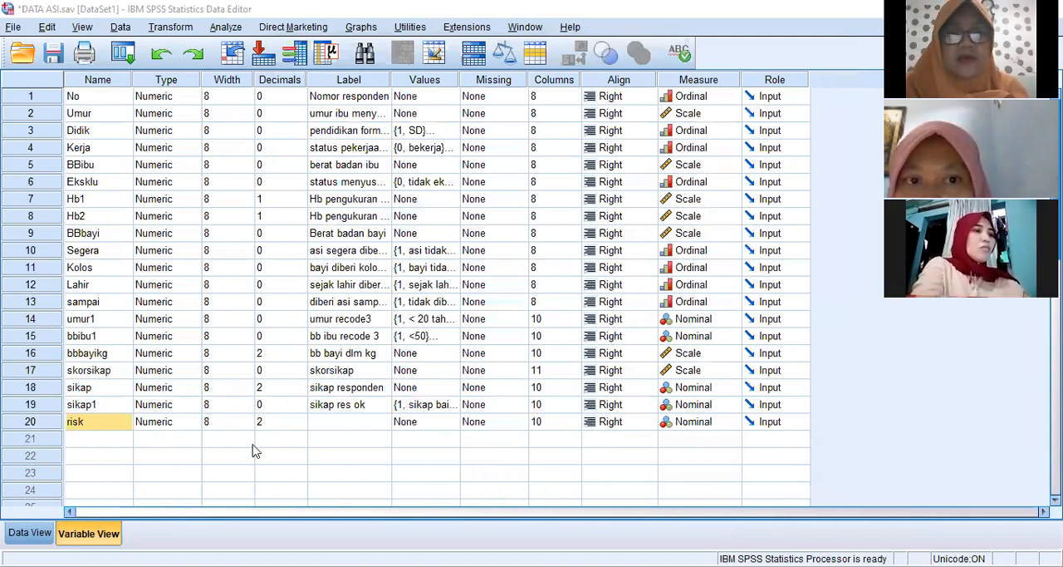
# - Set the risk variable's decimals to 0 and return to its values in the data view
pyautogui.click(29, 533)
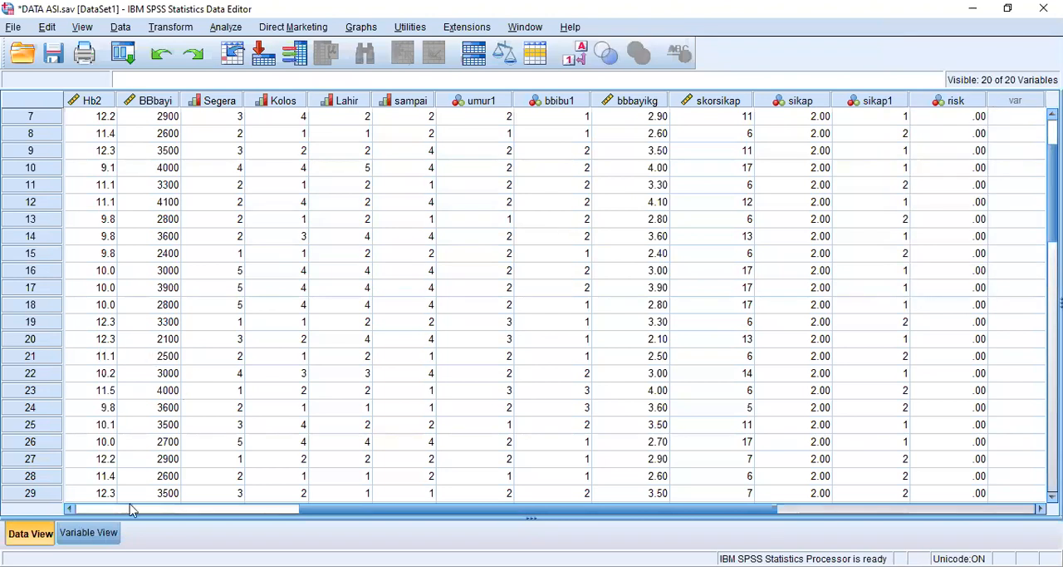
pyautogui.hotkey('ctrl', 't')
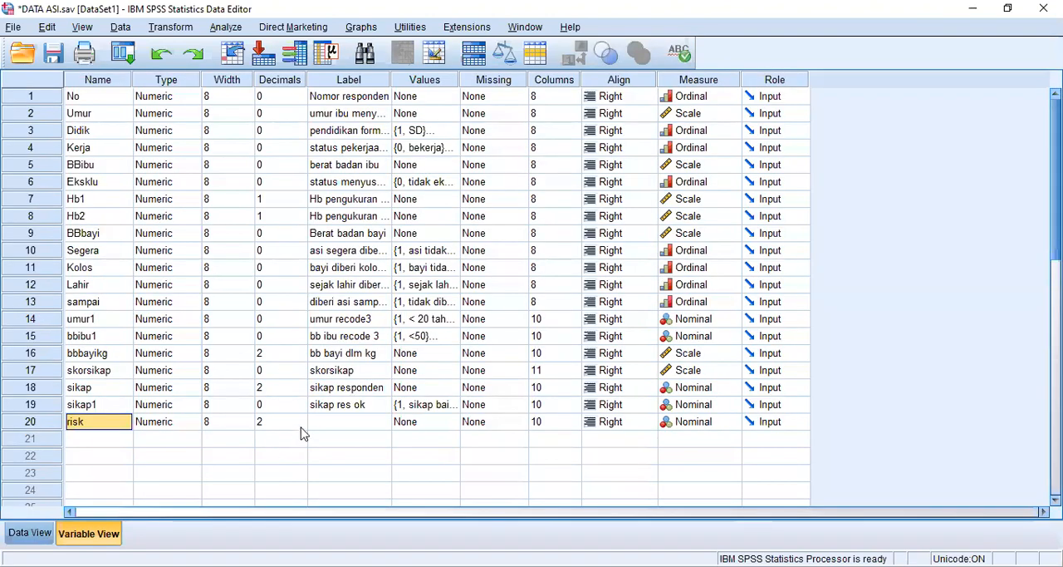
pyautogui.click(302, 426)
pyautogui.click(302, 426)
pyautogui.click(27, 534)
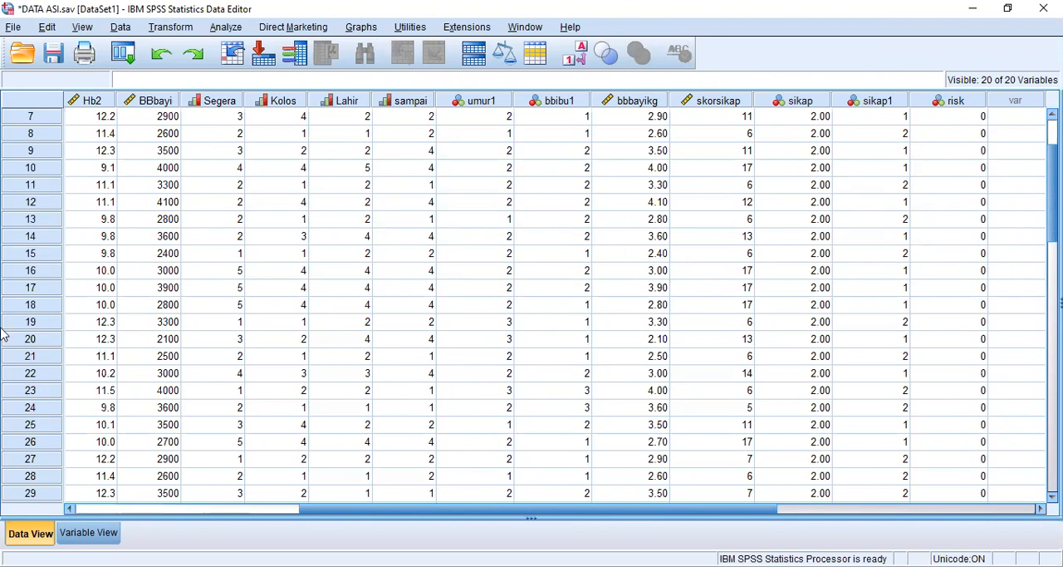
# - Set up another variable computation for risk with the numeric expression 1
pyautogui.click(170, 27)
pyautogui.click(178, 34)
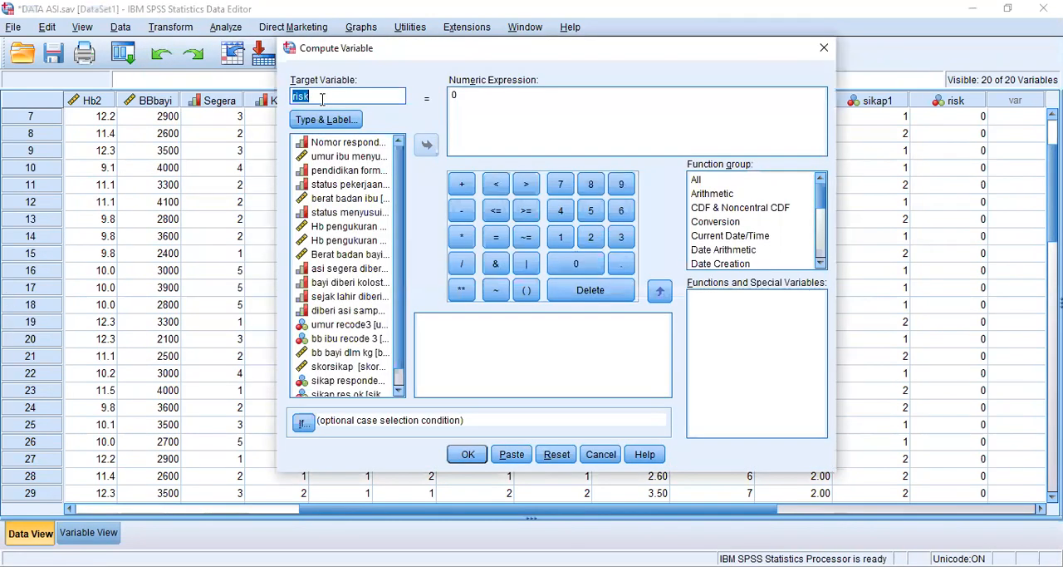
pyautogui.click(494, 99)
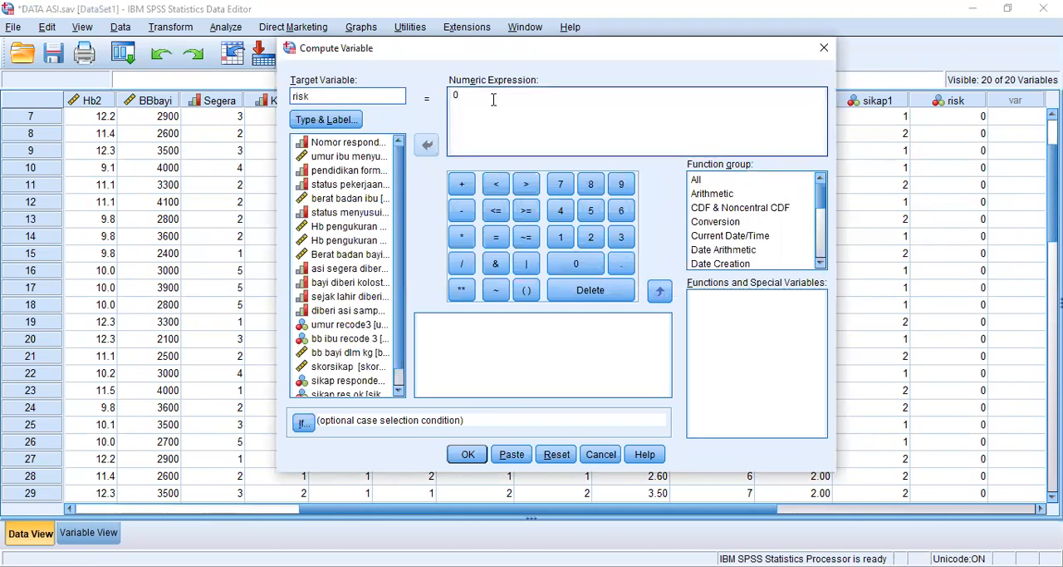
pyautogui.press('BackSpace')
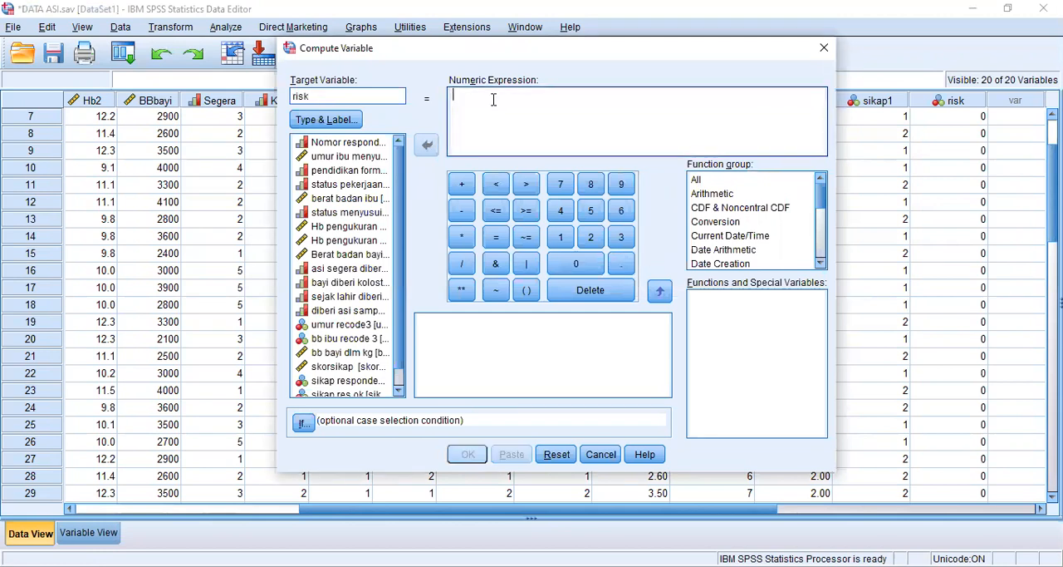
pyautogui.click(559, 242)
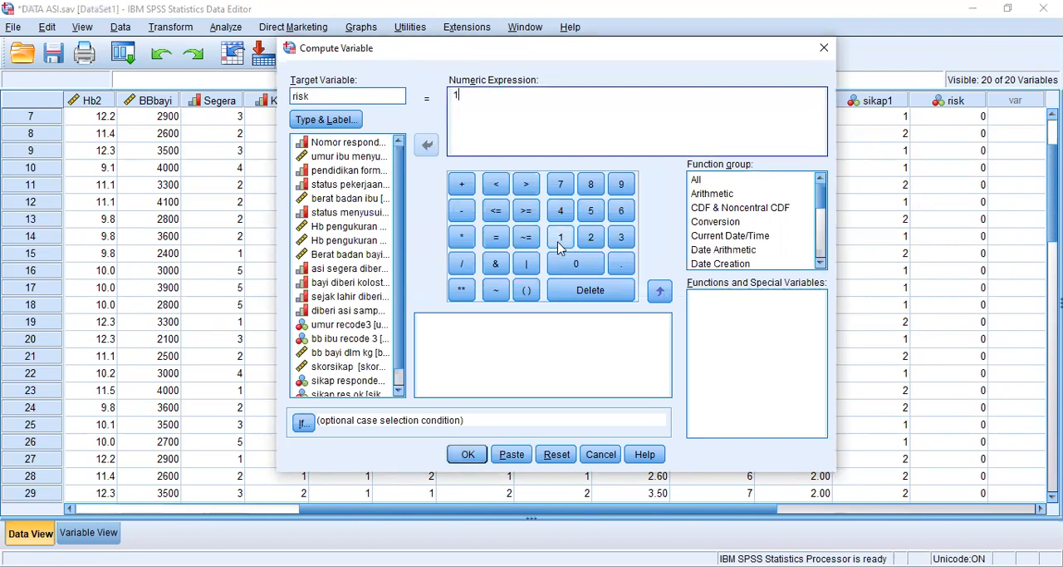
# - Limit the computation to cases satisfying a condition, starting it with the mother's age as Umur > 30 &
pyautogui.click(299, 427)
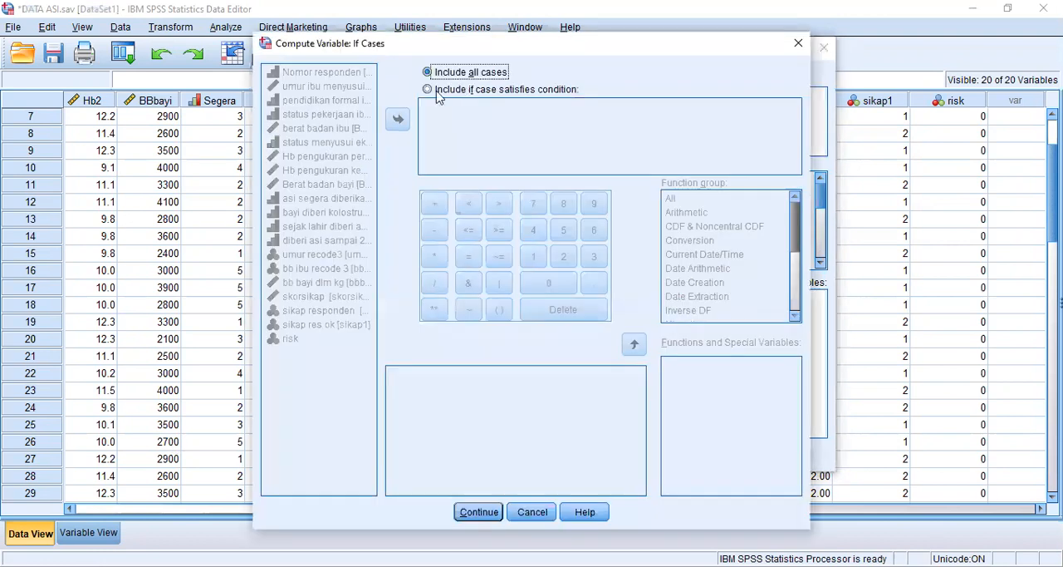
pyautogui.click(427, 89)
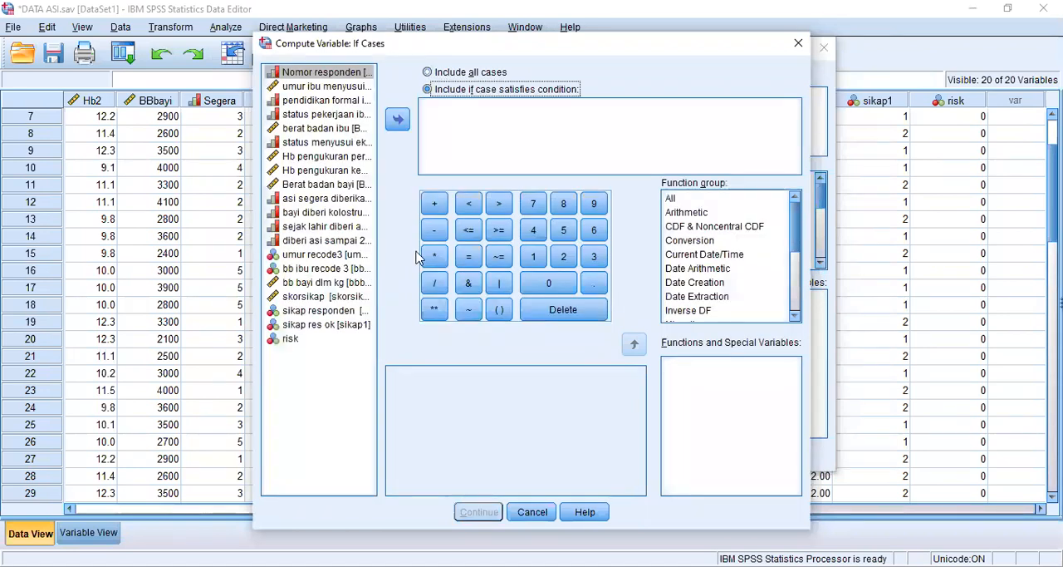
pyautogui.click(349, 93)
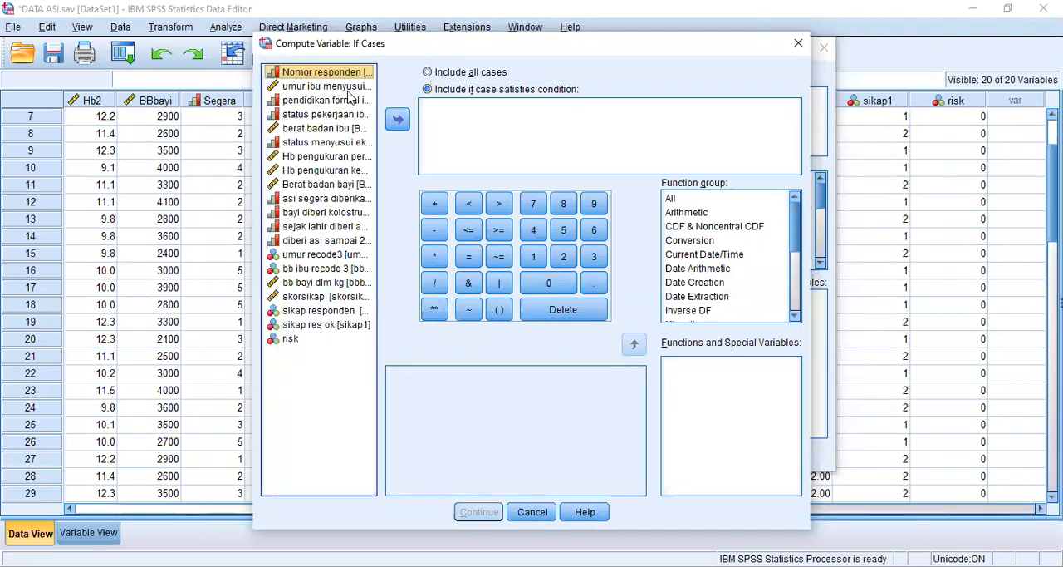
pyautogui.click(349, 91)
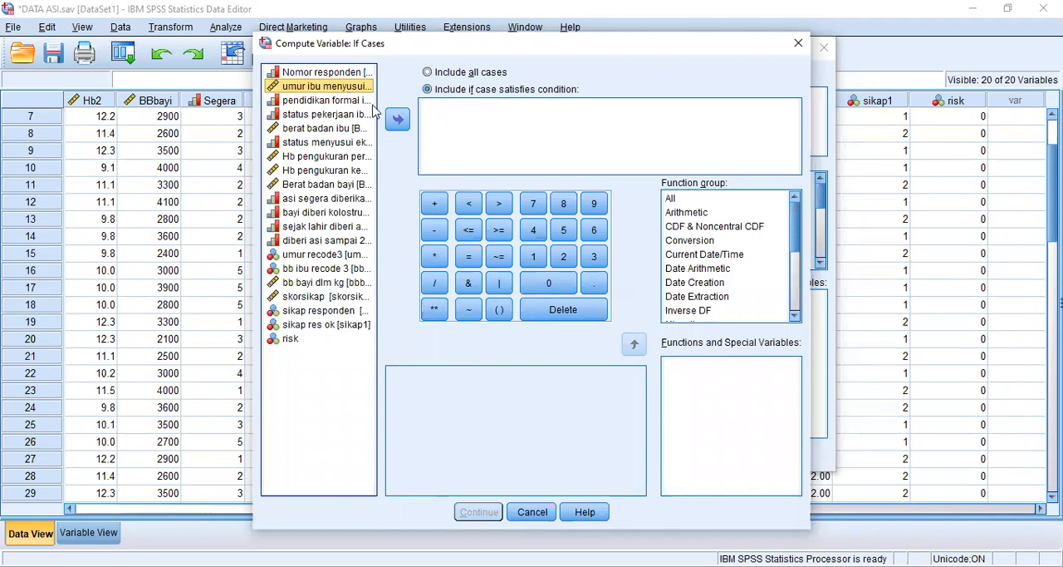
pyautogui.click(397, 121)
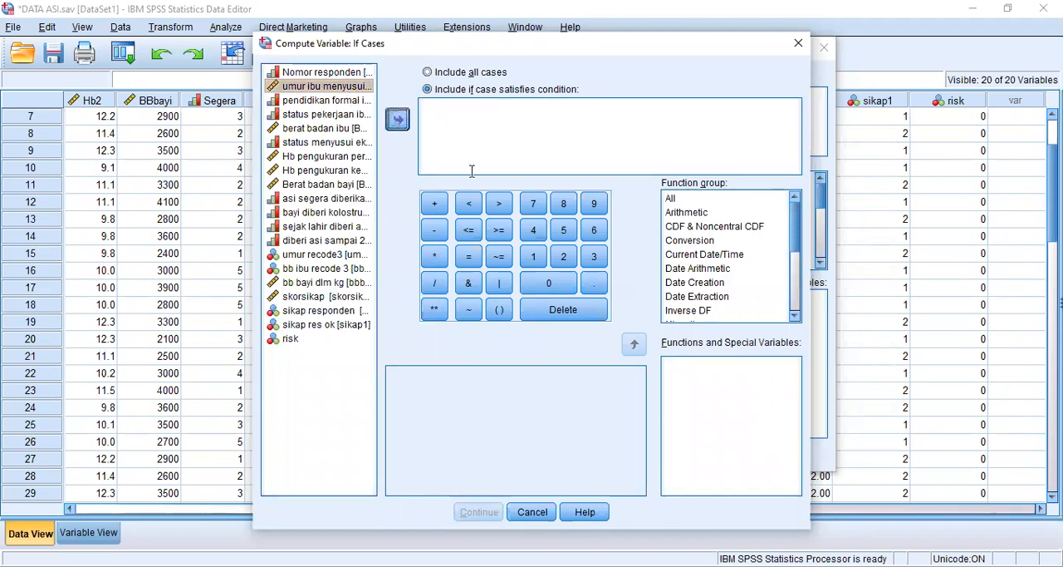
pyautogui.click(500, 204)
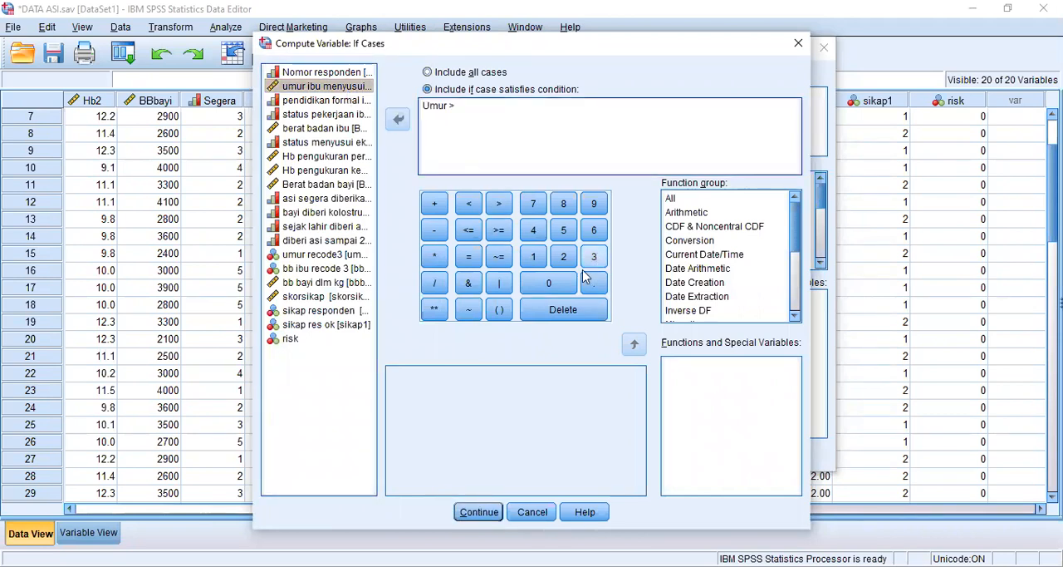
pyautogui.click(542, 285)
pyautogui.click(469, 284)
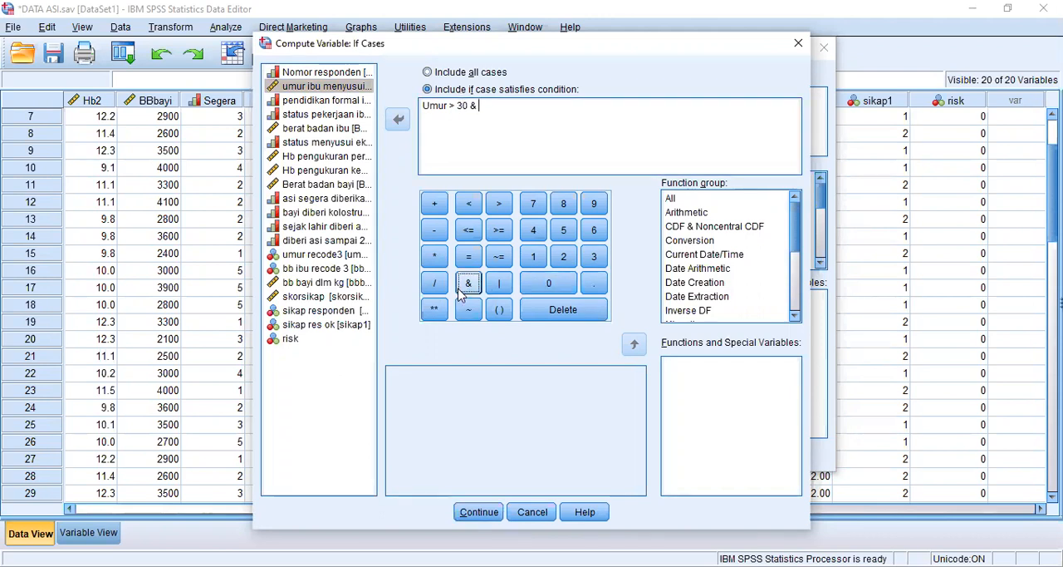
# - Finish the condition with the mother's weight as BBibu < 50 and run the computation, agreeing to change the existing risk variable
pyautogui.click(492, 127)
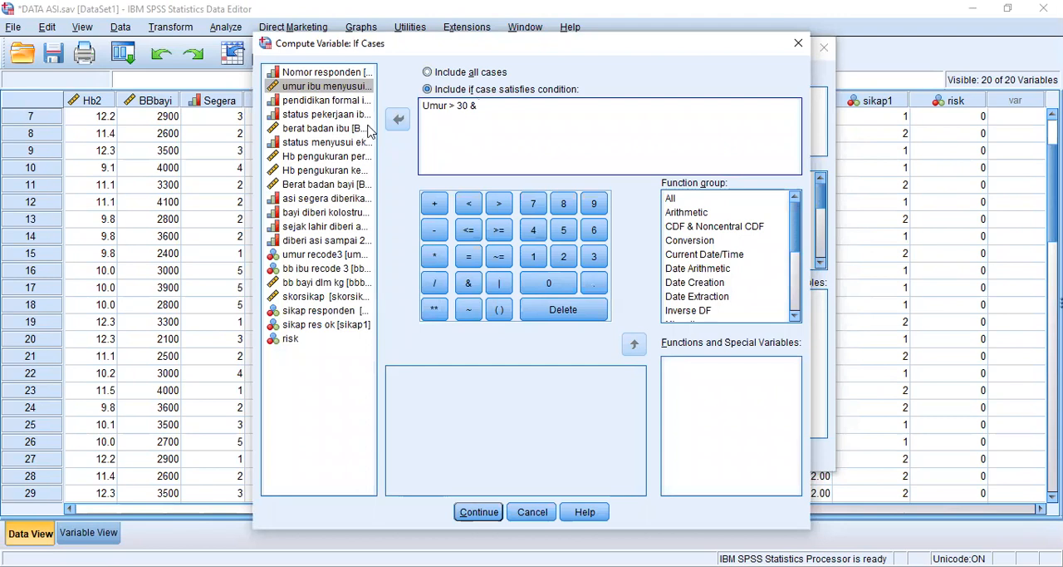
pyautogui.click(402, 126)
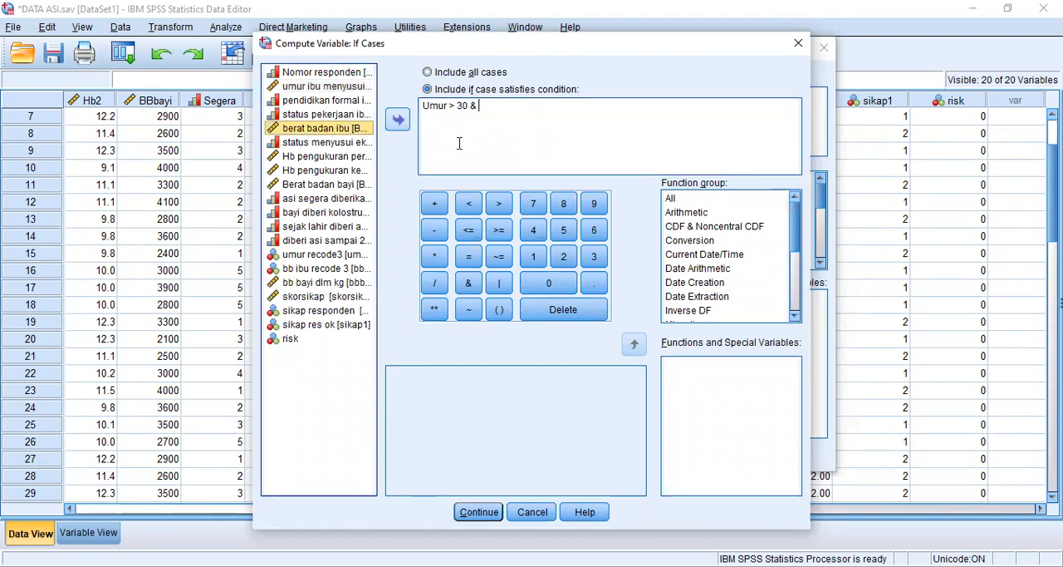
pyautogui.click(470, 205)
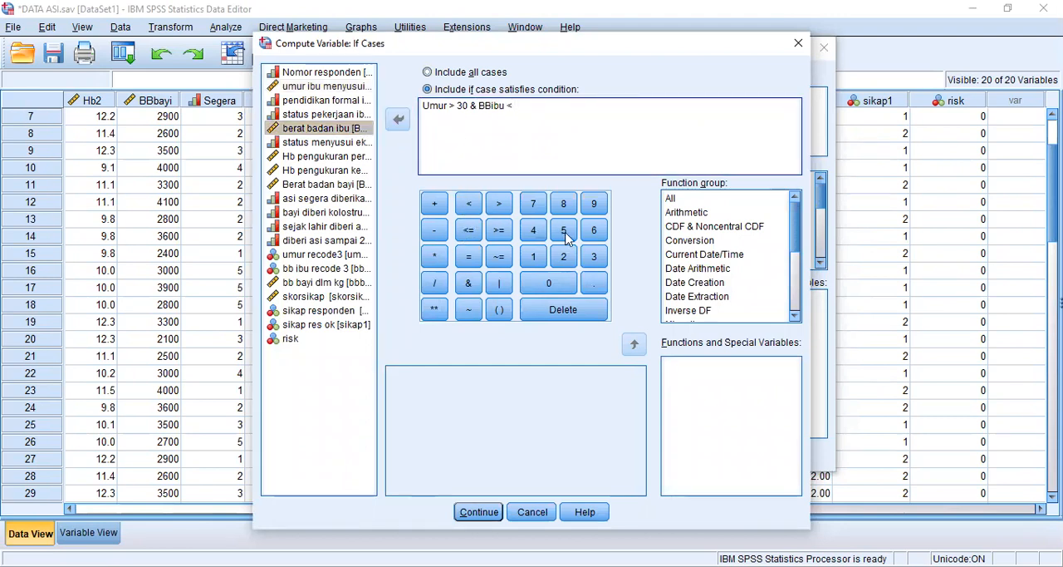
pyautogui.click(563, 230)
pyautogui.click(561, 288)
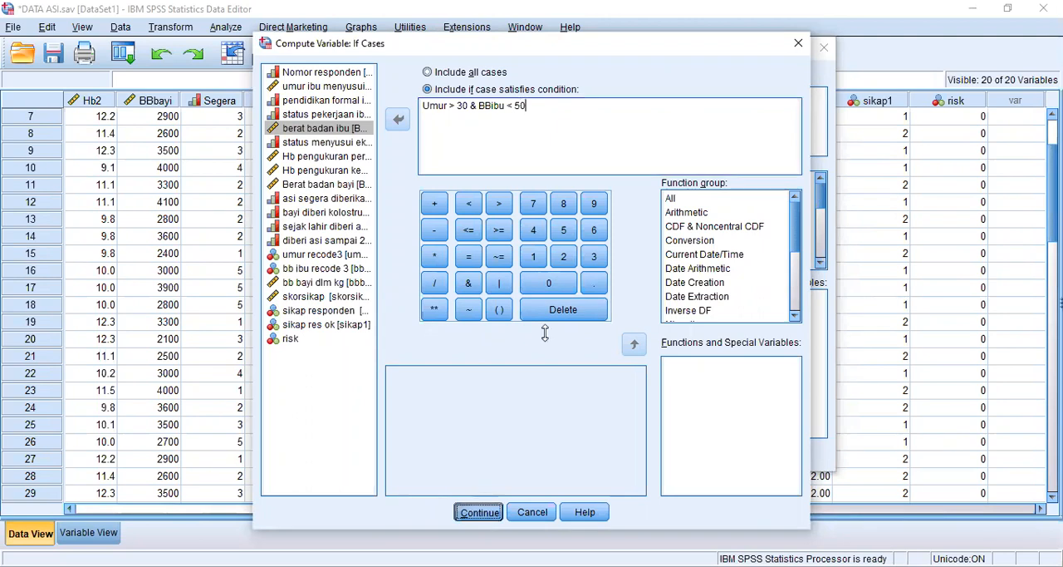
pyautogui.press('Return')
pyautogui.press('Return')
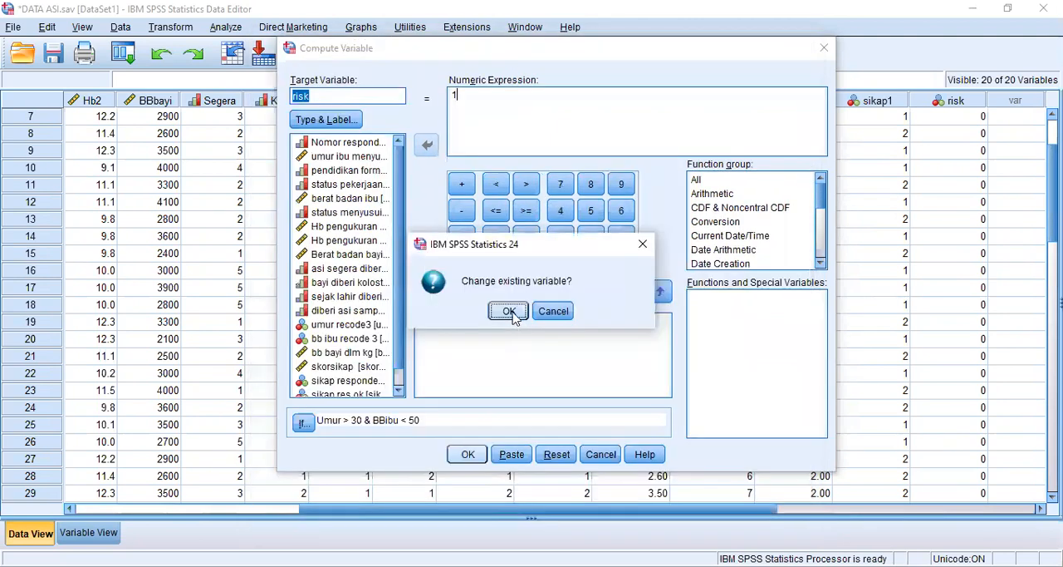
pyautogui.click(512, 316)
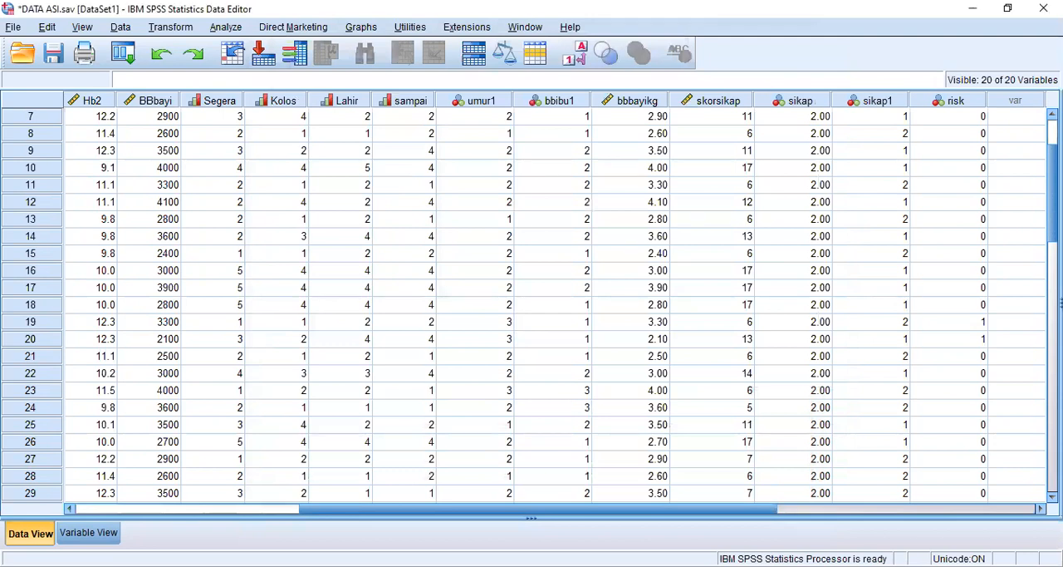
# - Look through the cases in the data view to see which ones are coded 1 in the risk variable
pyautogui.scroll(-2, 120, 508)
pyautogui.click(86, 532)
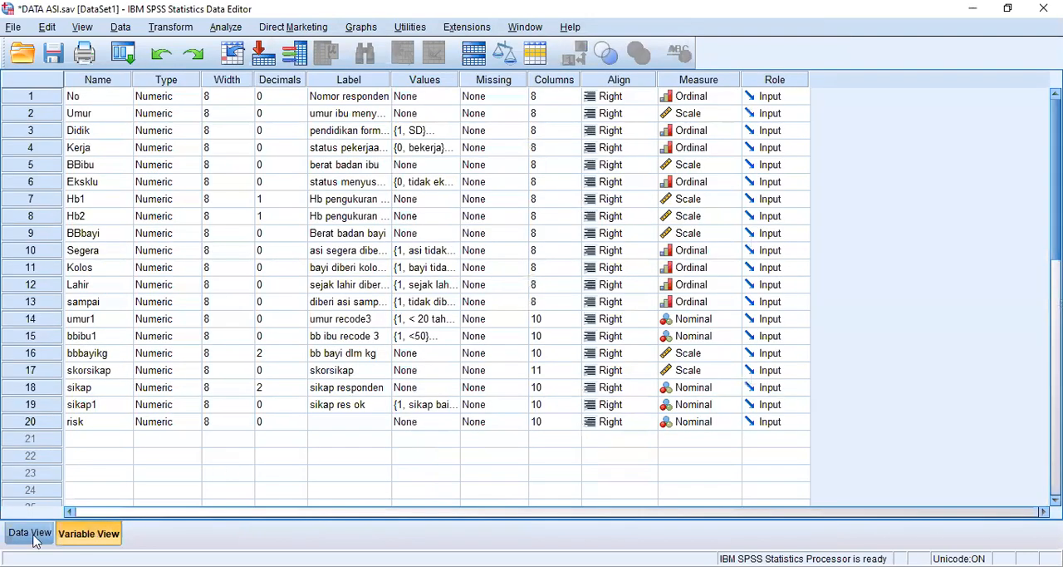
pyautogui.click(35, 539)
pyautogui.scroll(-1, 993, 388)
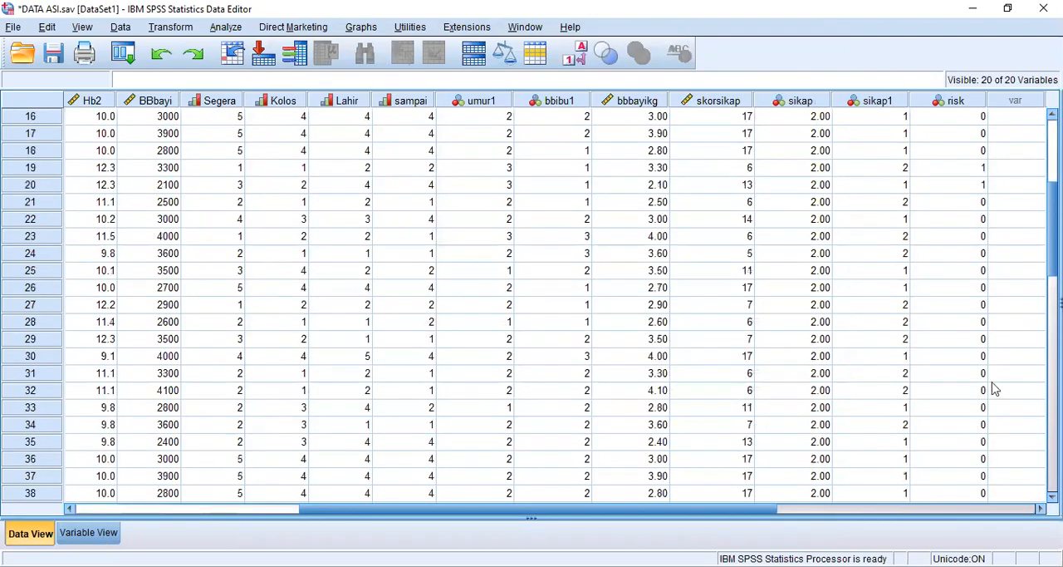
pyautogui.scroll(1, 993, 261)
pyautogui.scroll(3, 989, 249)
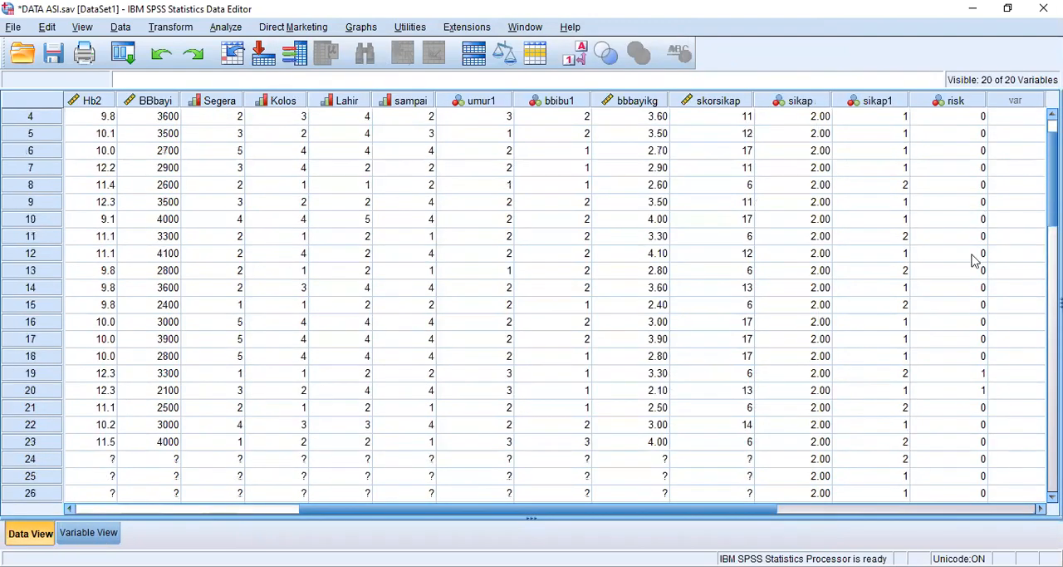
pyautogui.scroll(1, 970, 158)
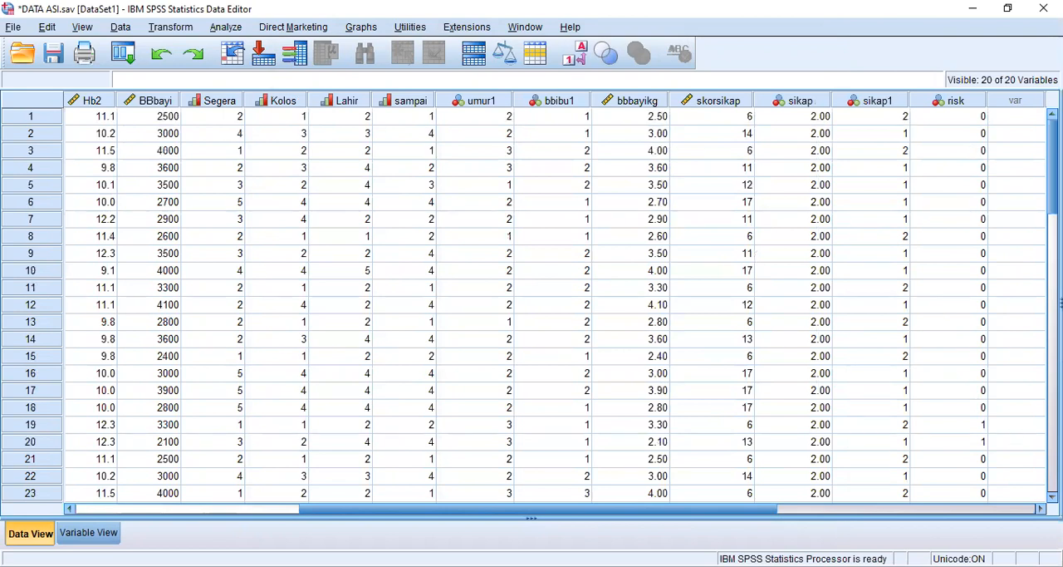
# - Check the mother's weight (BBibu) and age (Umur) of case 19 against its risk code
pyautogui.click(965, 424)
pyautogui.scroll(-1, 966, 425)
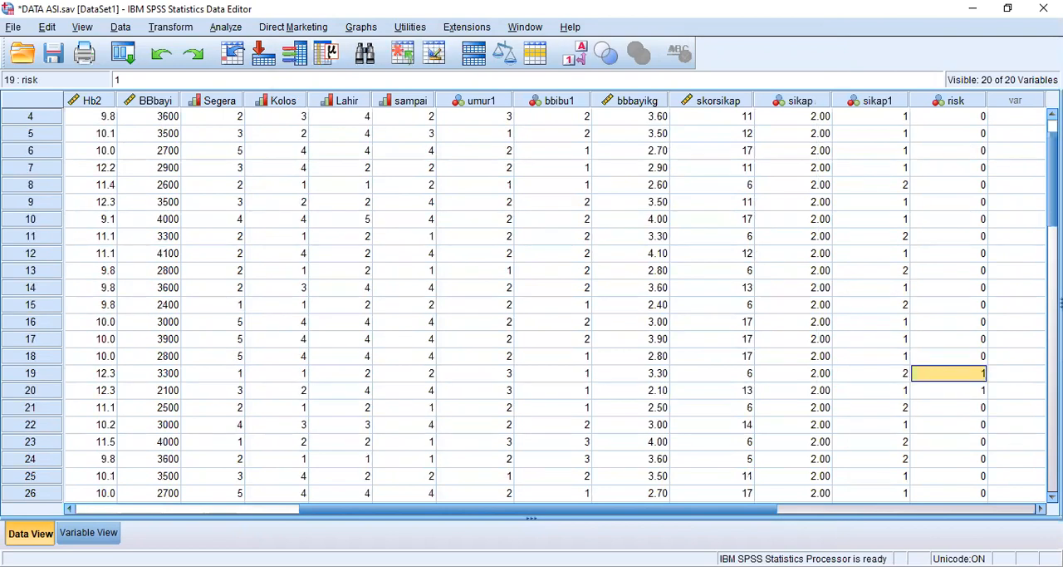
pyautogui.click(277, 373)
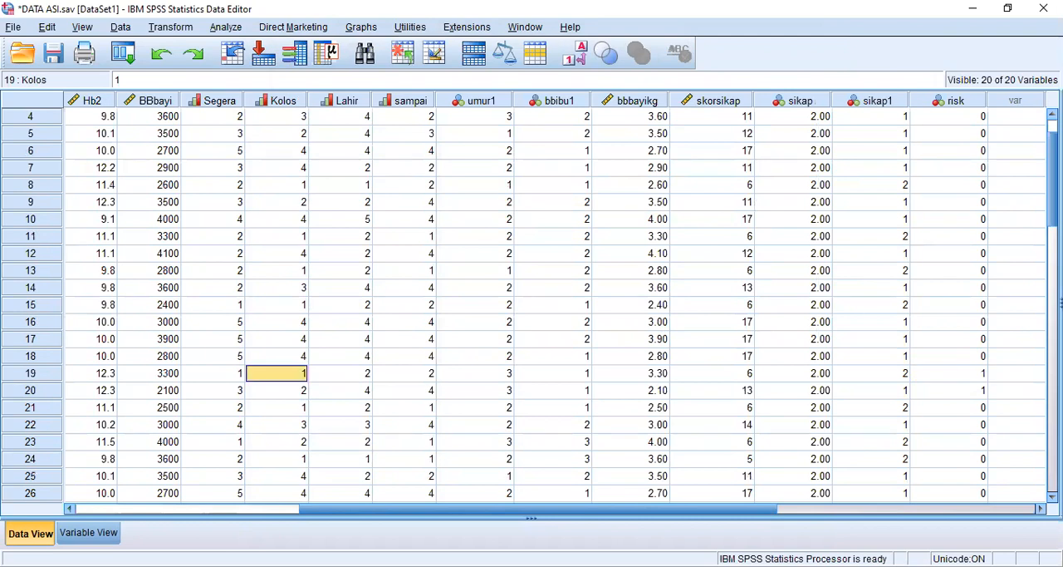
pyautogui.press('Left')
pyautogui.press('Left')
pyautogui.press('Left')
pyautogui.press('Left')
pyautogui.press('Left')
pyautogui.press('Left')
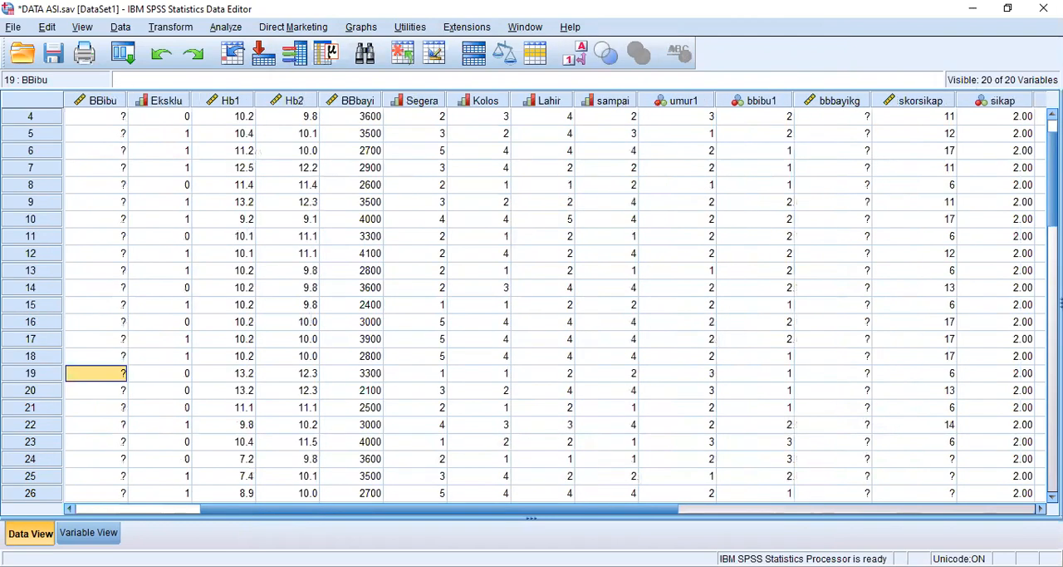
pyautogui.press('Left')
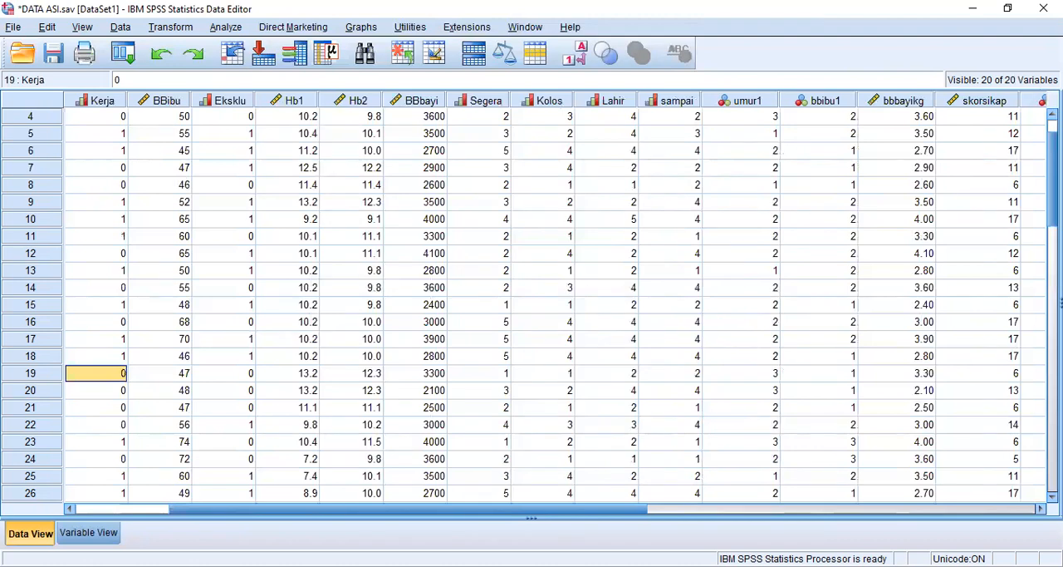
pyautogui.press('Right')
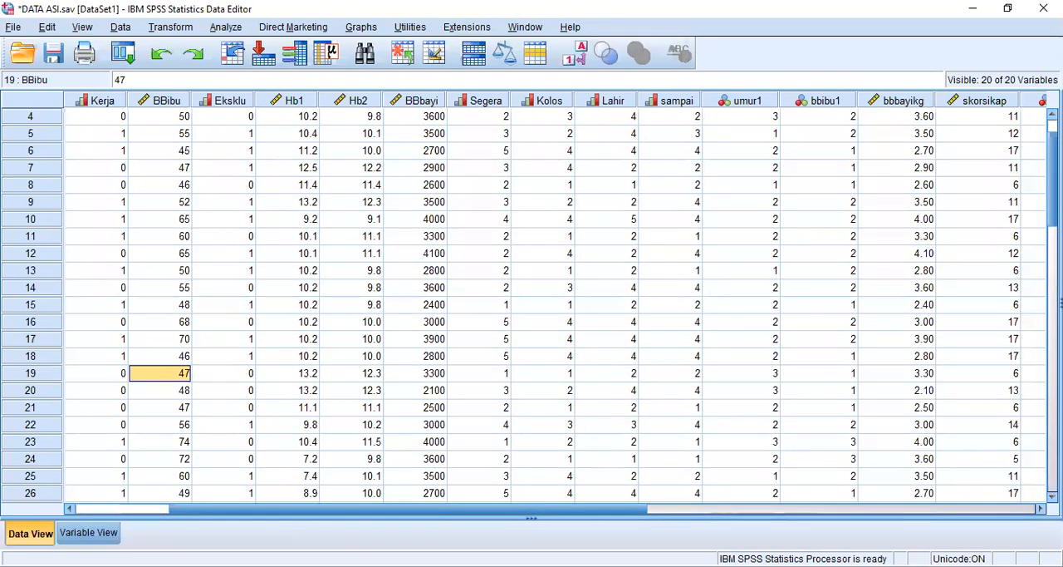
pyautogui.press('Left')
pyautogui.press('Left')
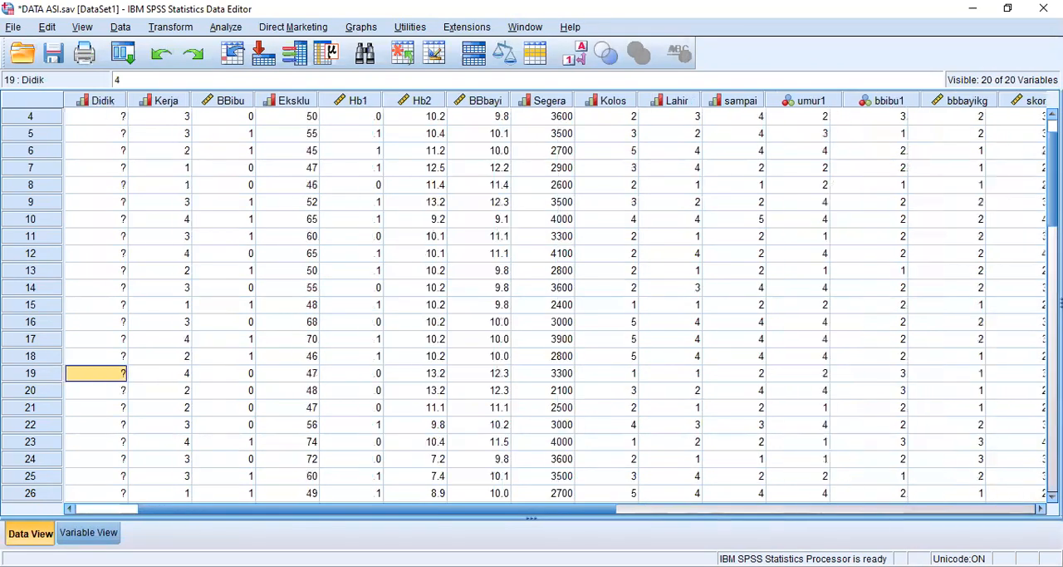
pyautogui.press('Left')
pyautogui.press('Left')
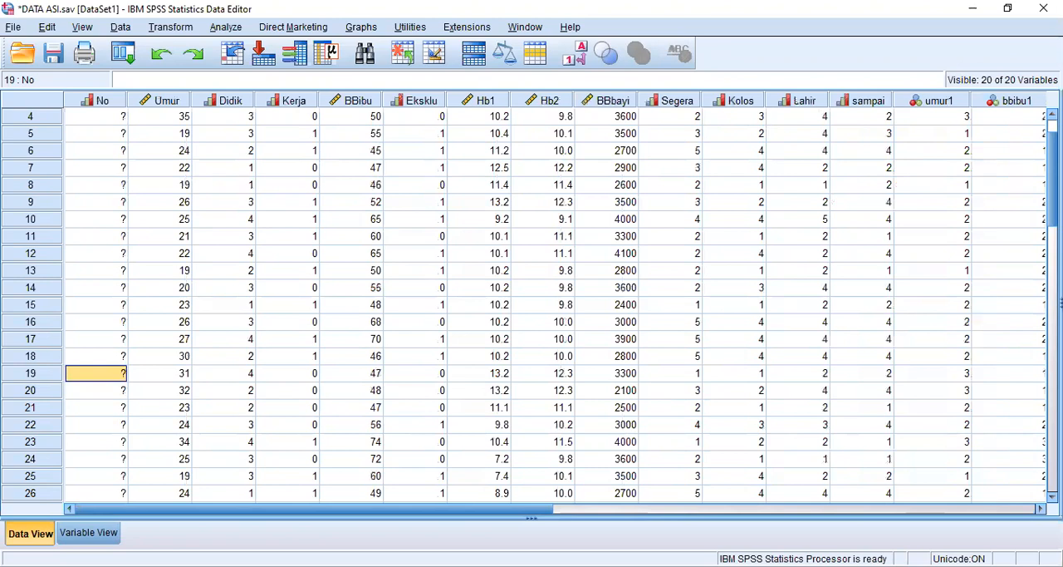
pyautogui.press('Right')
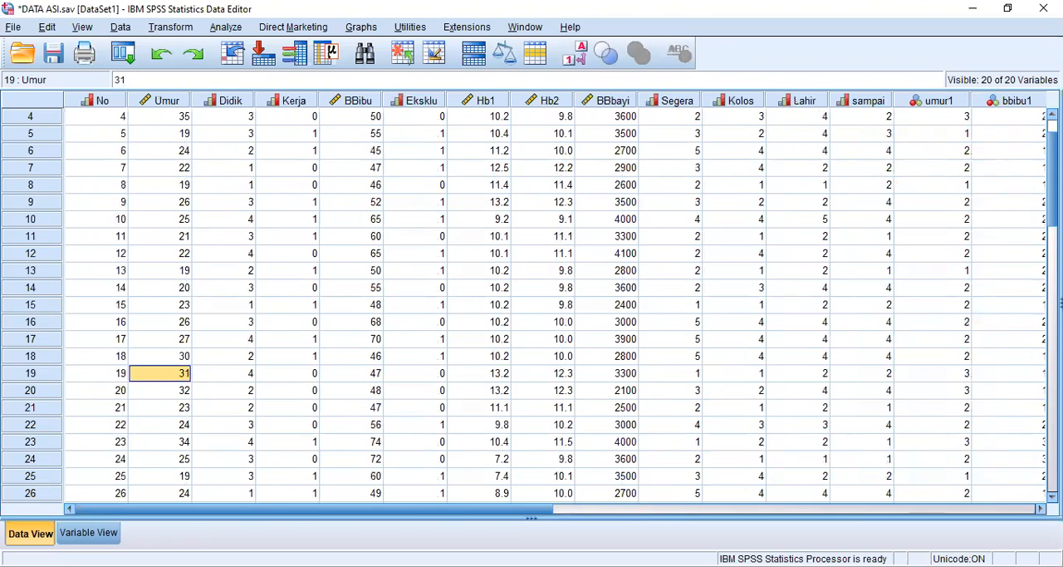
pyautogui.click(606, 373)
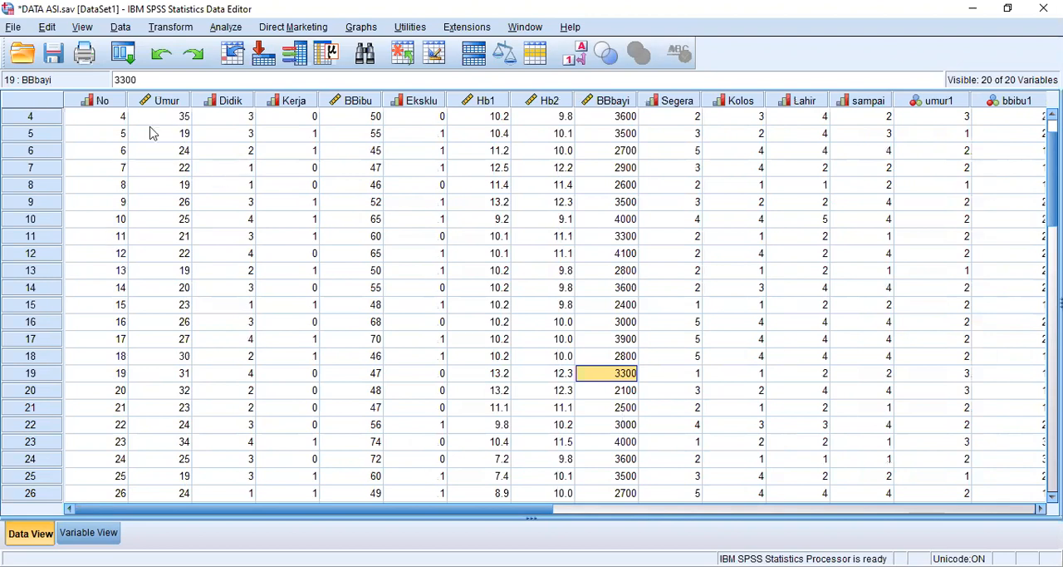
# - Check case 6 in the same way, comparing its Umur and BBibu values with its risk code
pyautogui.click(179, 155)
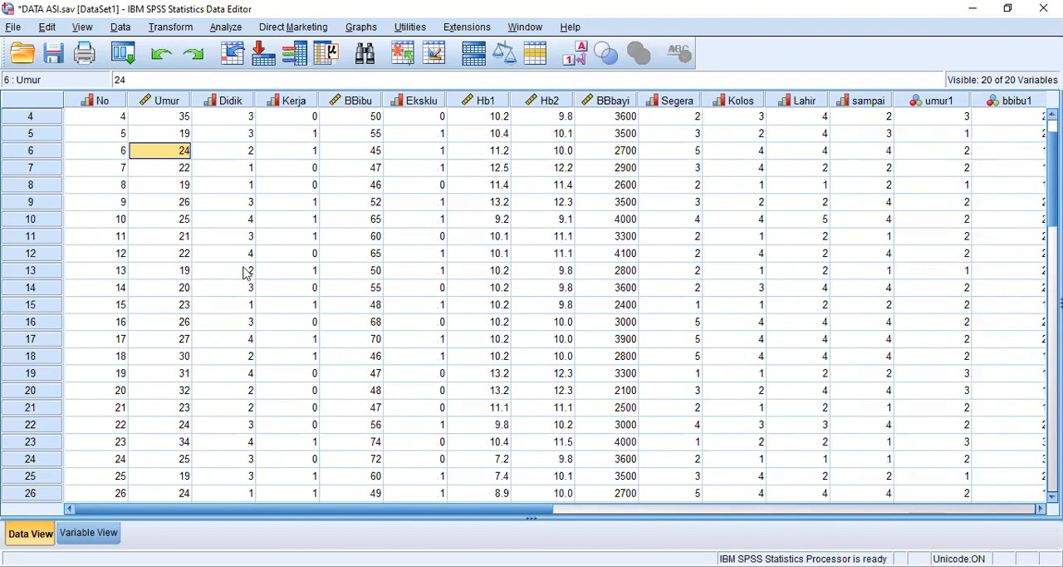
pyautogui.press('Right')
pyautogui.press('Right')
pyautogui.press('Right')
pyautogui.press('Right')
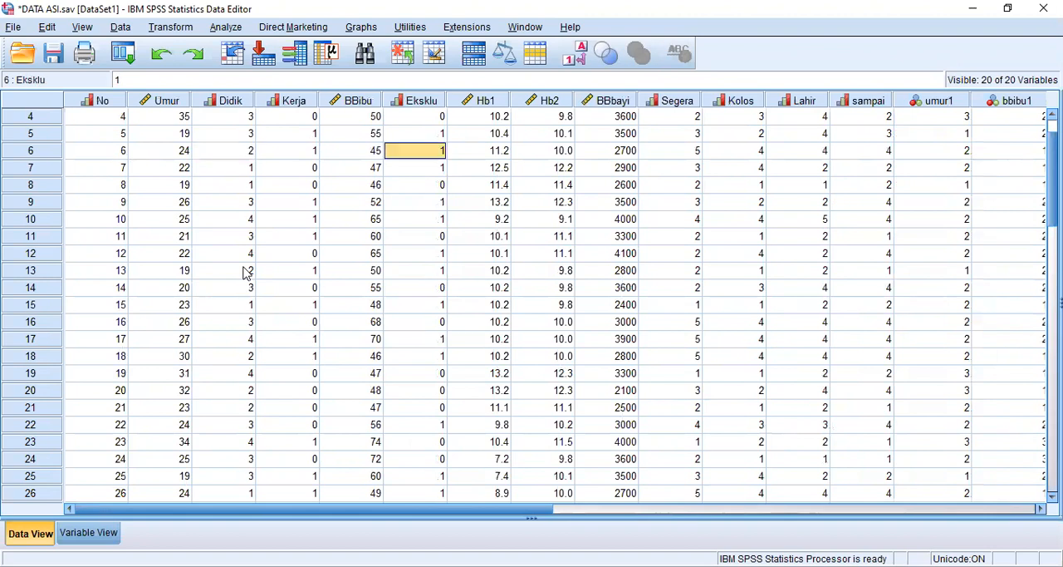
pyautogui.press('Right')
pyautogui.press('Right')
pyautogui.press('Right')
pyautogui.press('Right')
pyautogui.press('Right')
pyautogui.press('Right')
pyautogui.press('Right')
pyautogui.press('Right')
pyautogui.press('Right')
pyautogui.press('Right')
pyautogui.press('Right')
pyautogui.press('Right')
pyautogui.press('Right')
pyautogui.press('Right')
pyautogui.press('Right')
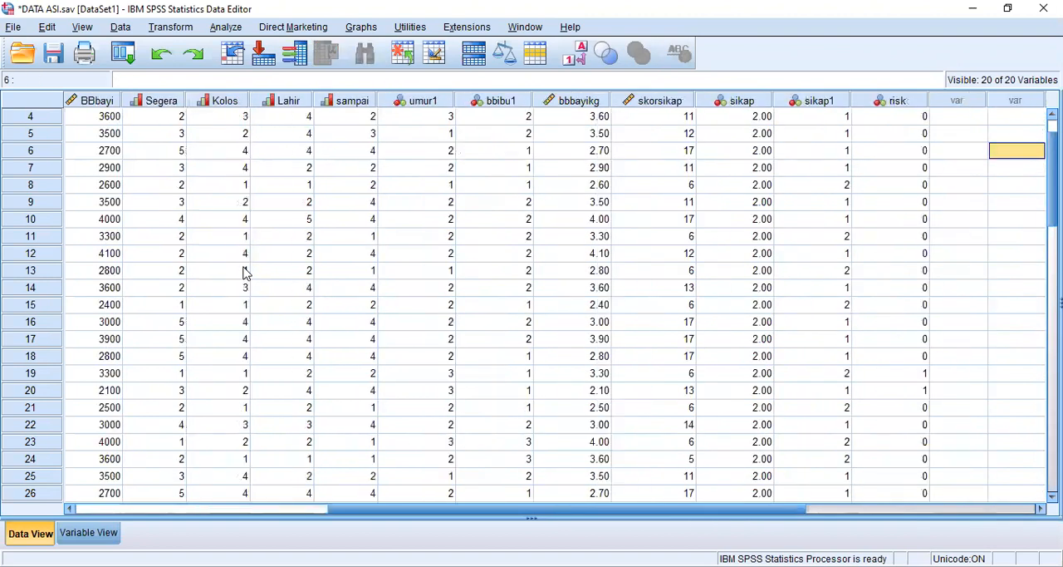
pyautogui.press('Left')
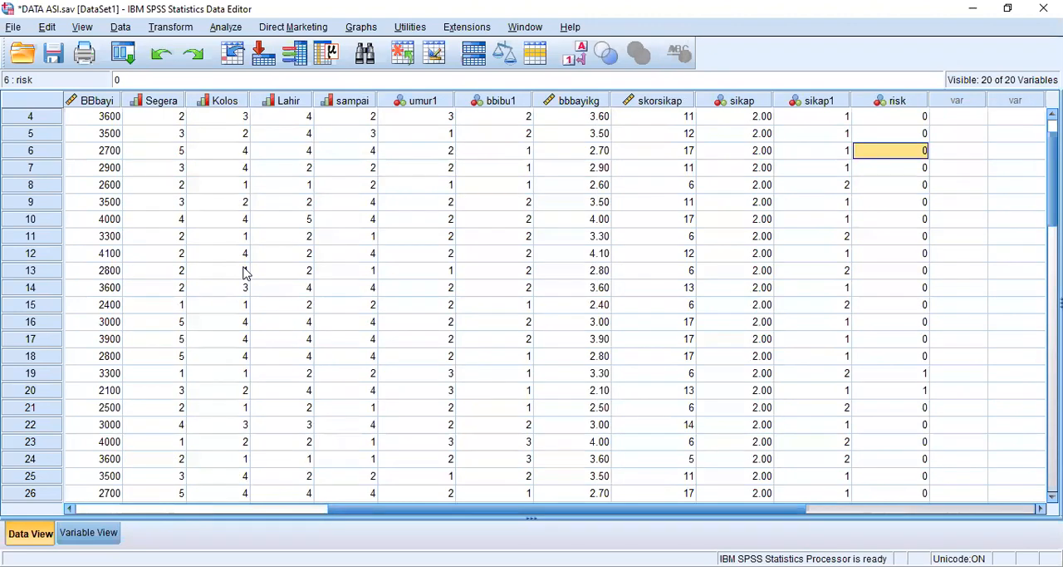
# - Give the risk variable the label "risiko bb&umur" in the variable definitions
pyautogui.click(110, 540)
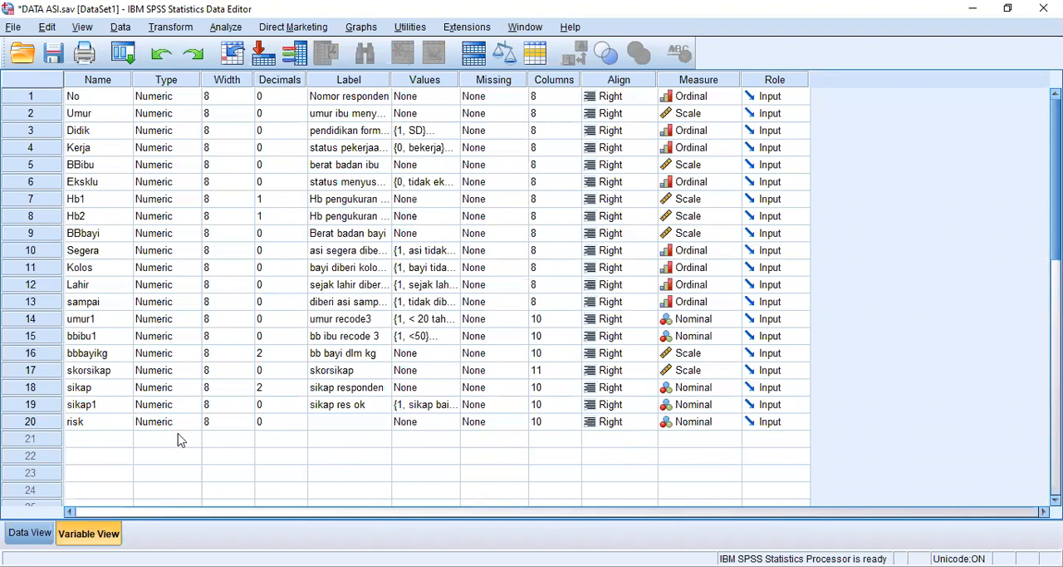
pyautogui.doubleClick(381, 422)
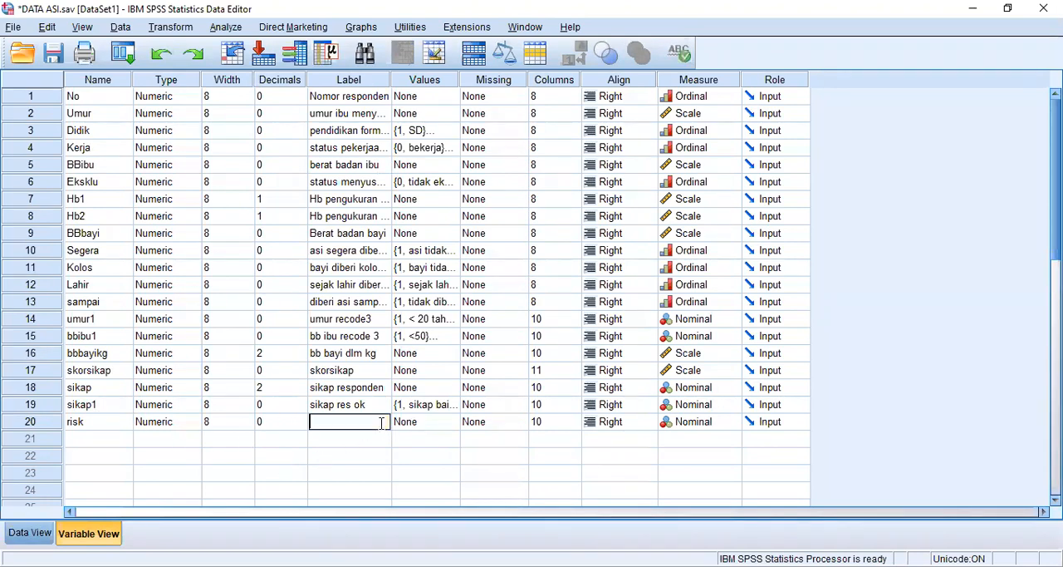
pyautogui.write('risiko bb&umur')
# - Add a value label to the risk variable so that 0 stands for "tidak risiko"
pyautogui.doubleClick(448, 429)
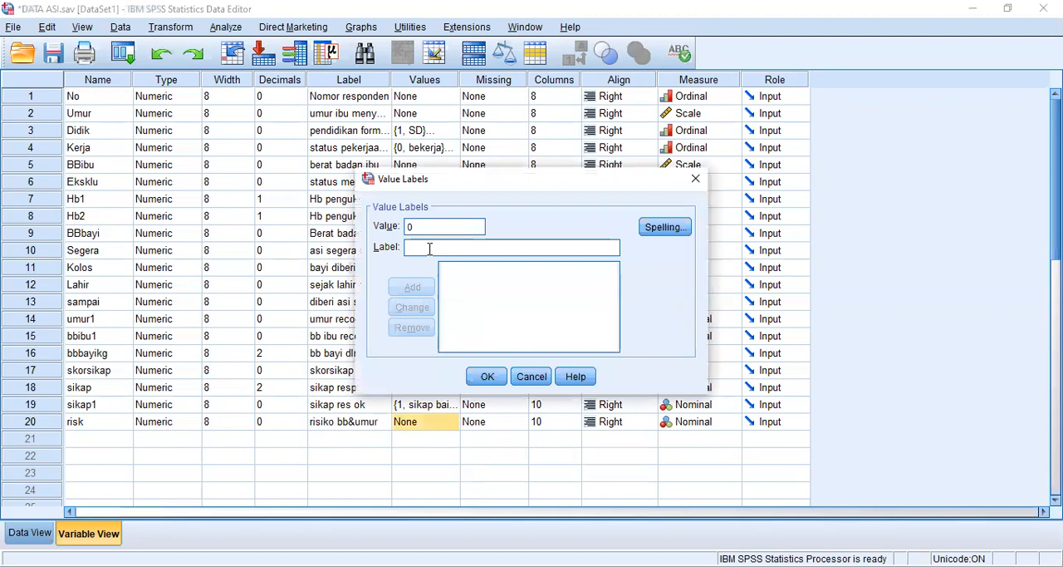
pyautogui.click(430, 248)
pyautogui.write('tidak risiko')
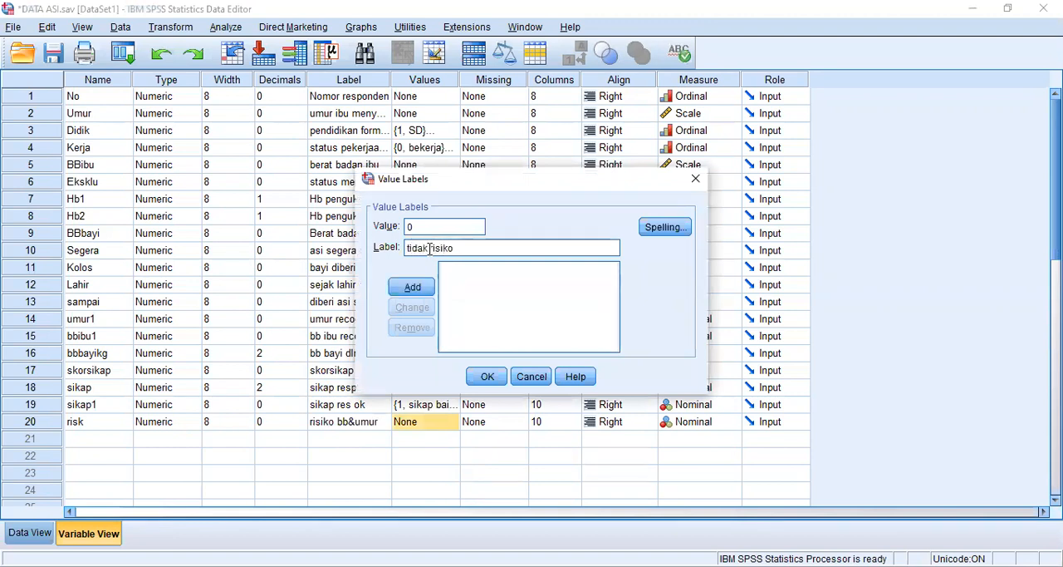
pyautogui.click(409, 288)
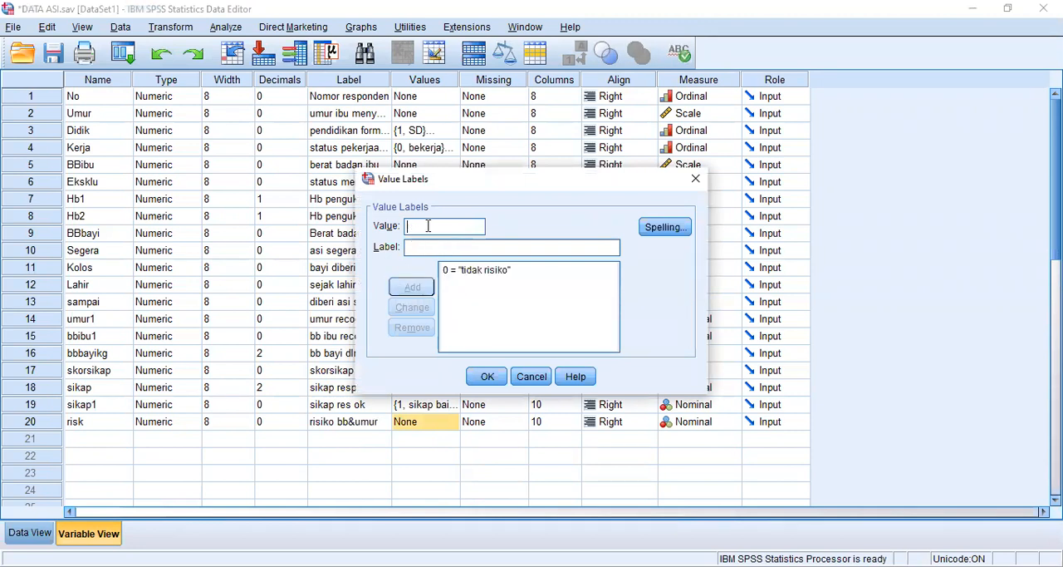
# - Add the value label "risiko" for 1 and apply both value labels to the risk variable
pyautogui.write('1risiko')
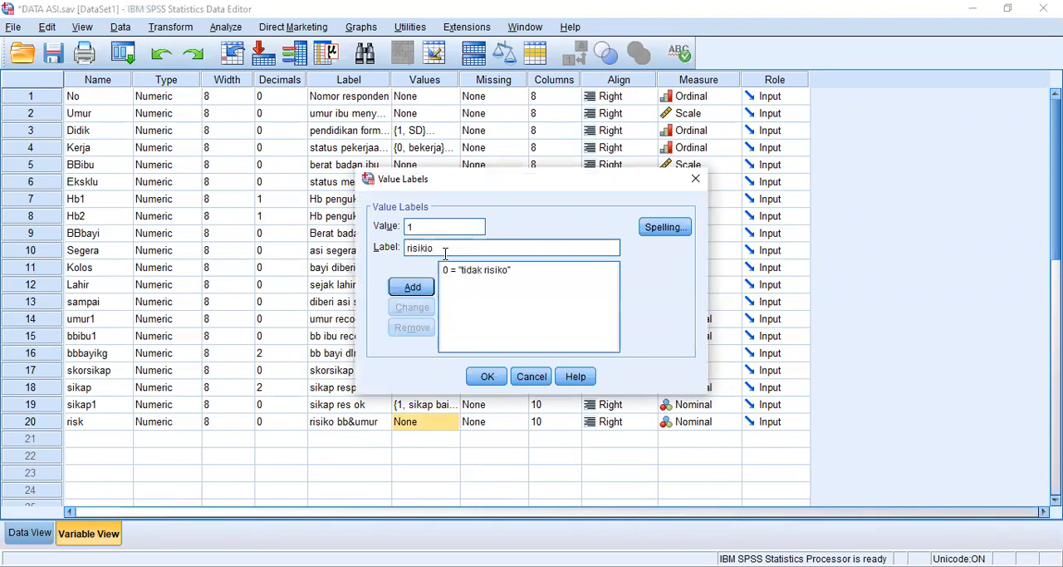
pyautogui.press('BackSpace')
pyautogui.write('o')
pyautogui.click(413, 287)
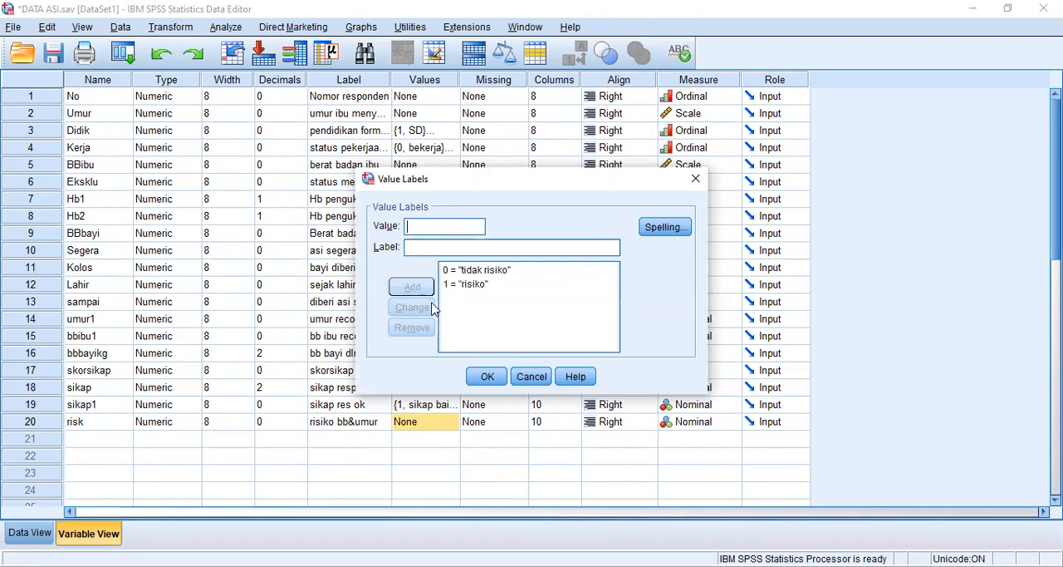
pyautogui.click(488, 378)
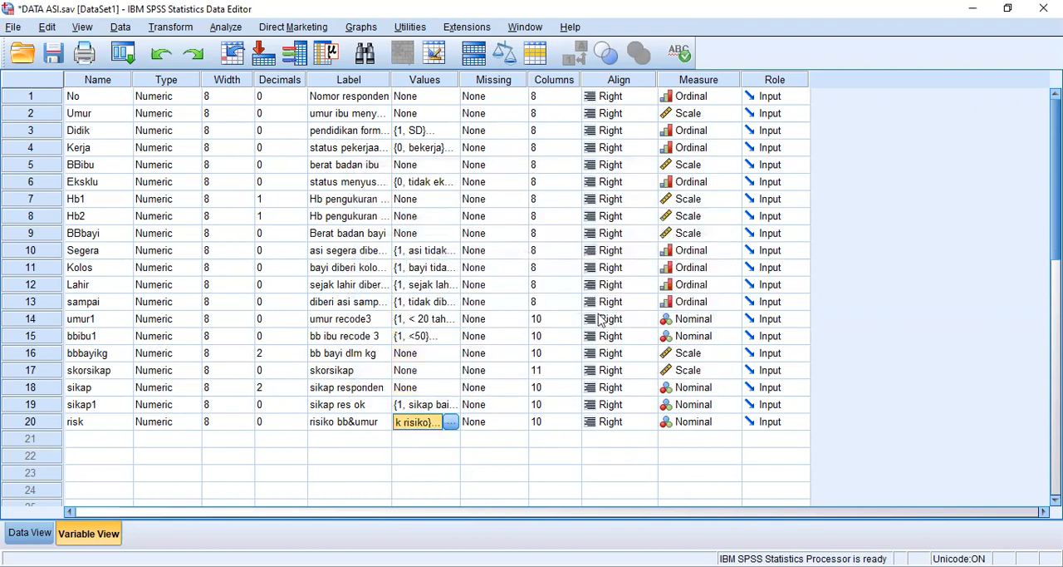
pyautogui.click(510, 471)
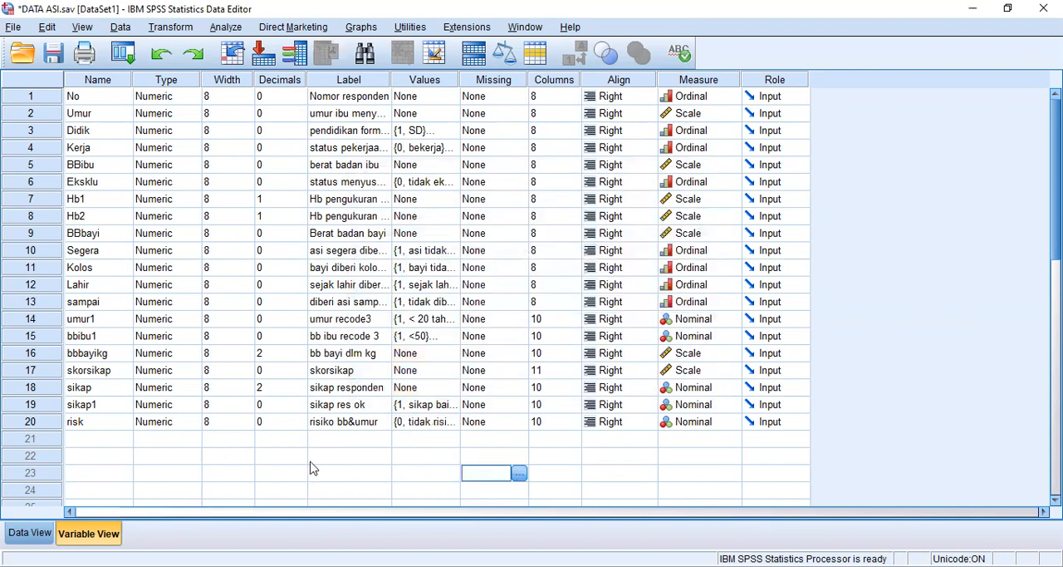
pyautogui.click(25, 536)
pyautogui.click(81, 535)
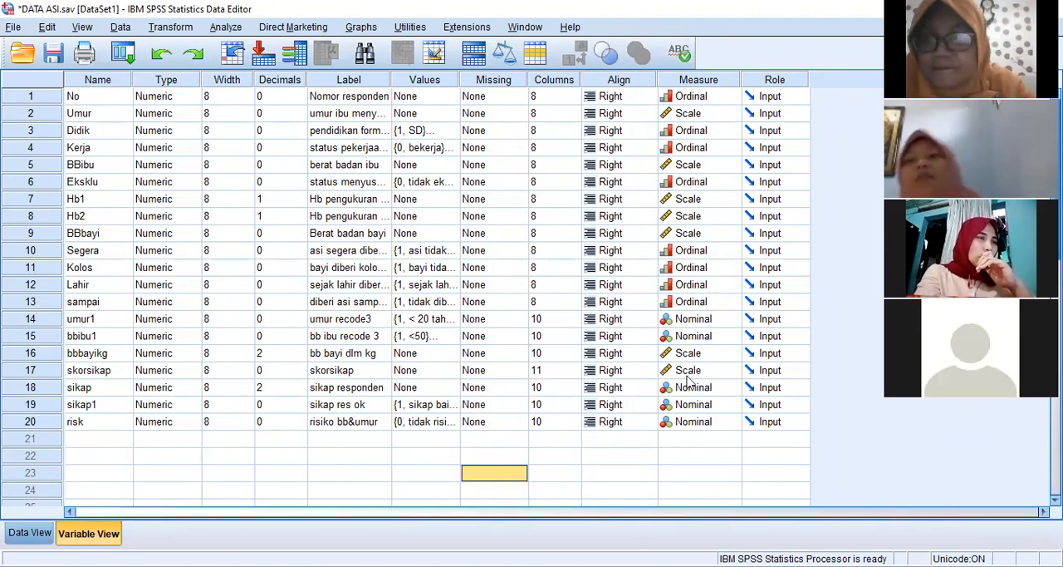
pyautogui.scroll(-1, 750, 371)
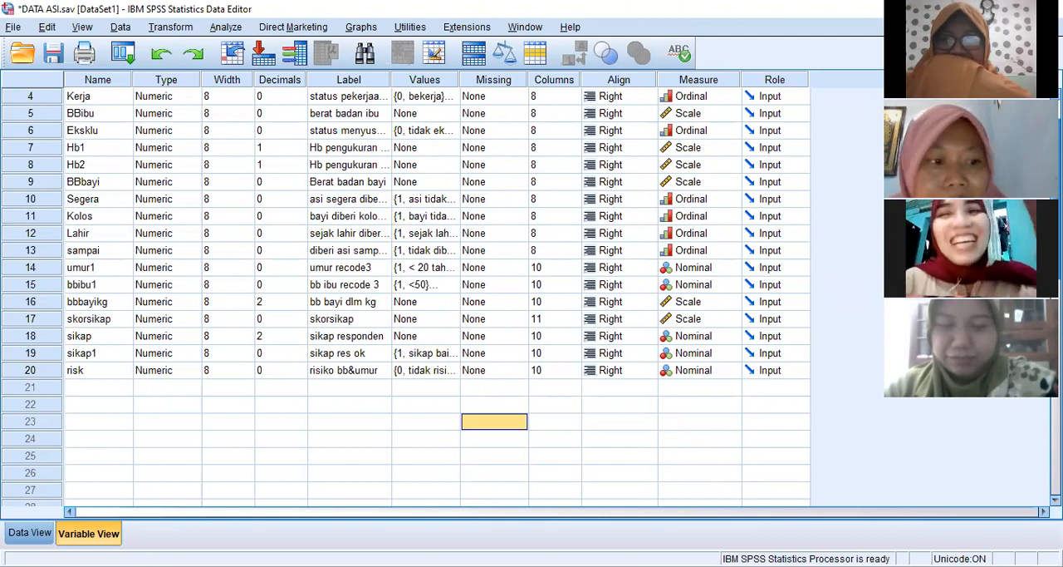
pyautogui.click(644, 299)
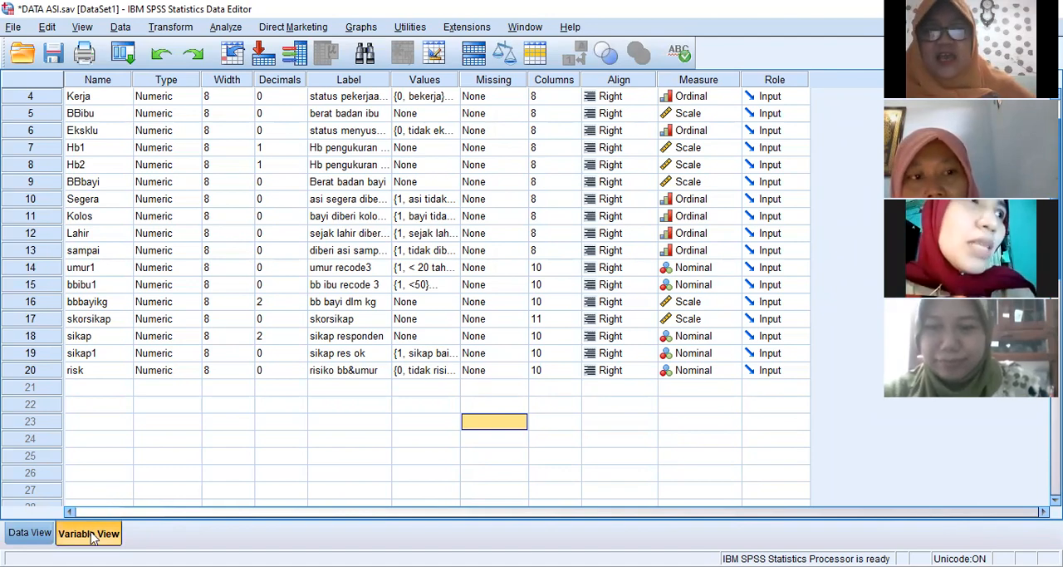
pyautogui.click(30, 533)
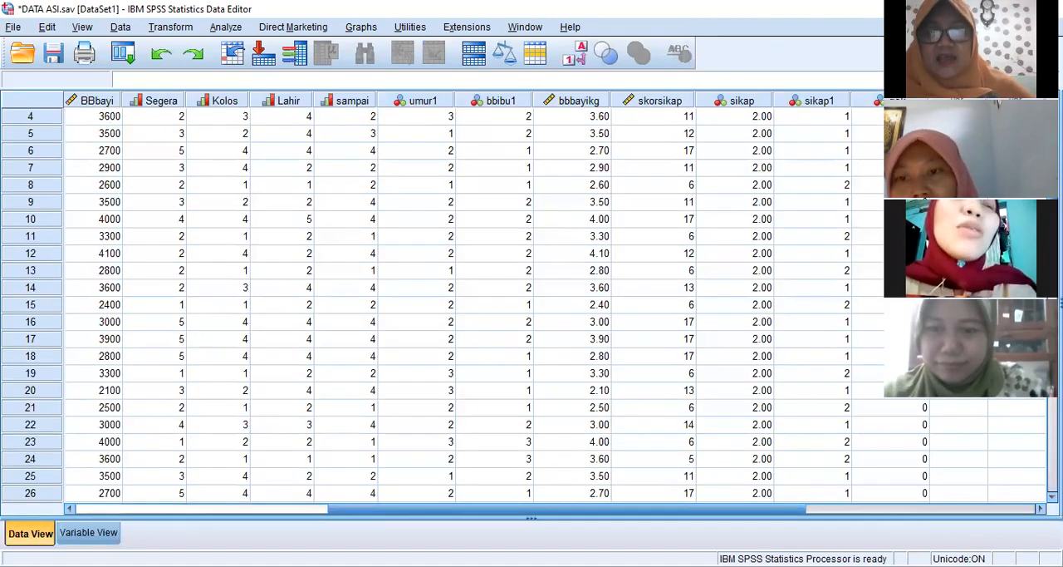
pyautogui.click(89, 532)
pyautogui.scroll(1, 265, 472)
pyautogui.scroll(-3, 266, 472)
pyautogui.scroll(3, 268, 471)
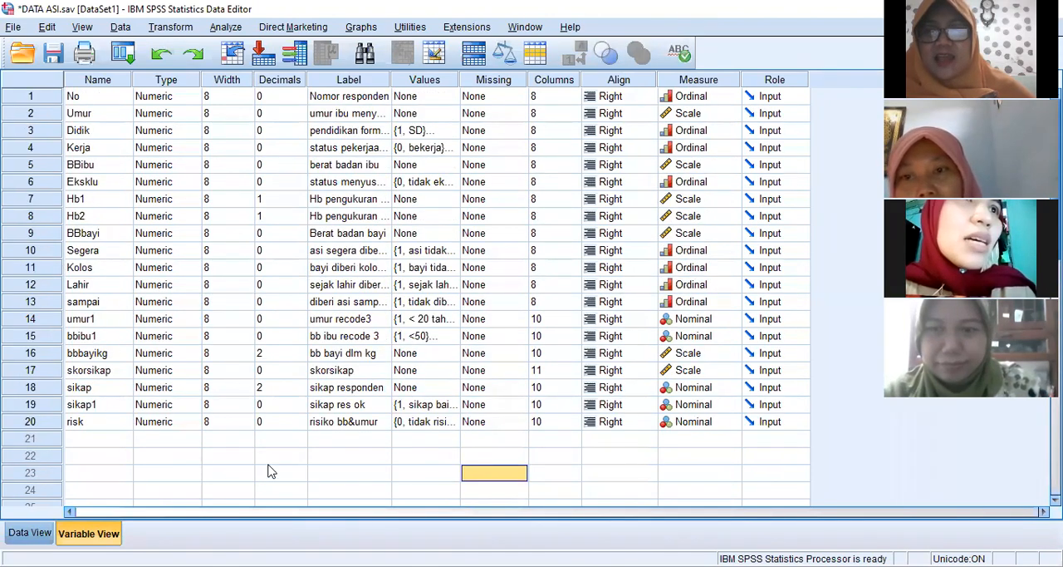